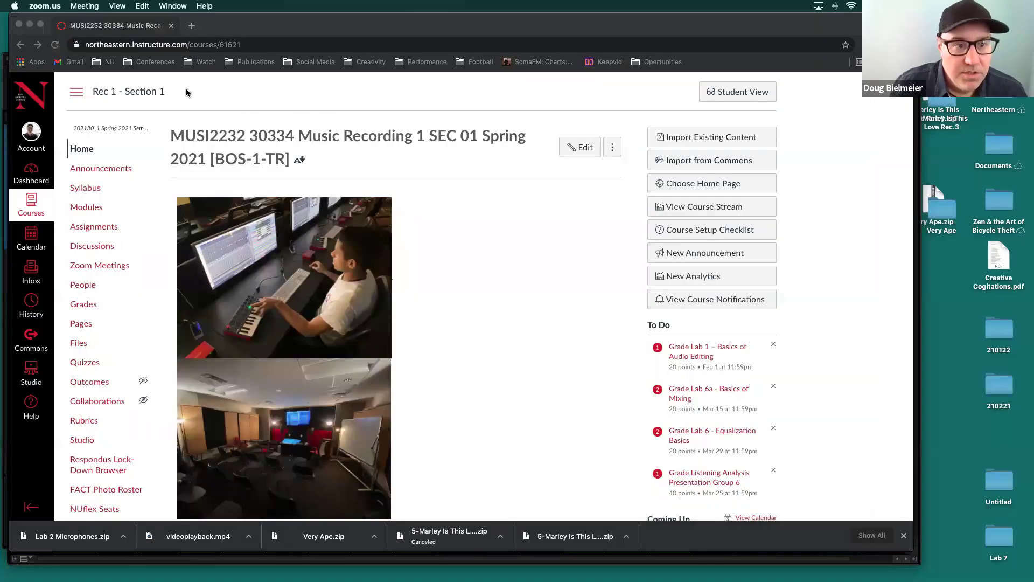
# Open the course's Modules page in Canvas and scroll down to the Lab 7 module.
pyautogui.click(193, 102)
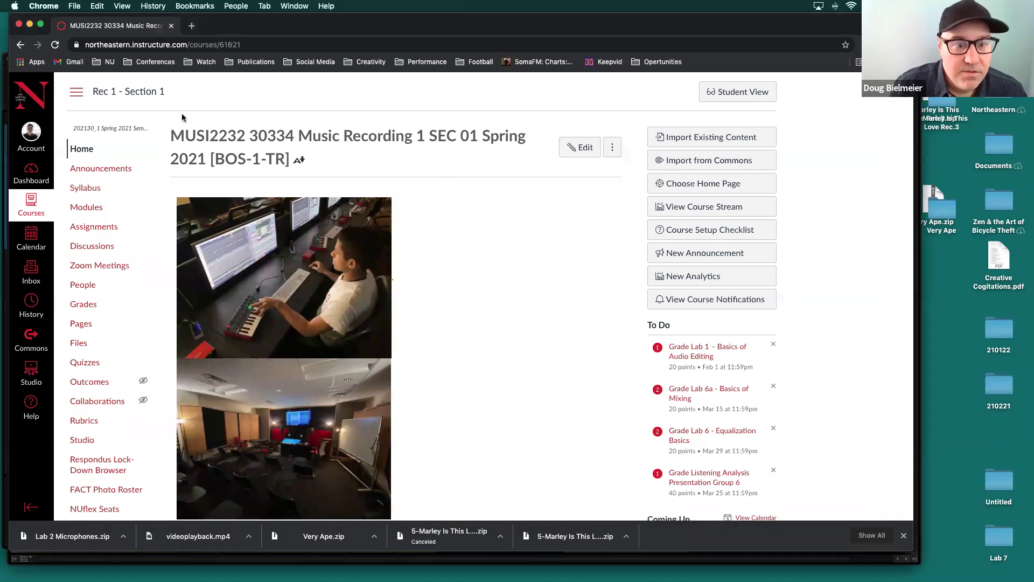
pyautogui.click(94, 210)
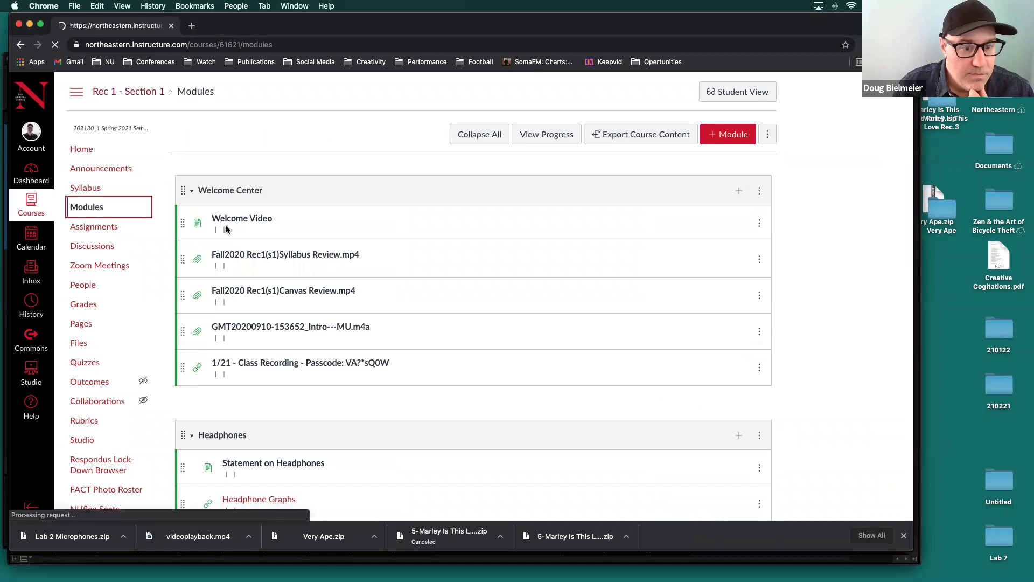
pyautogui.scroll(-20, 322, 244)
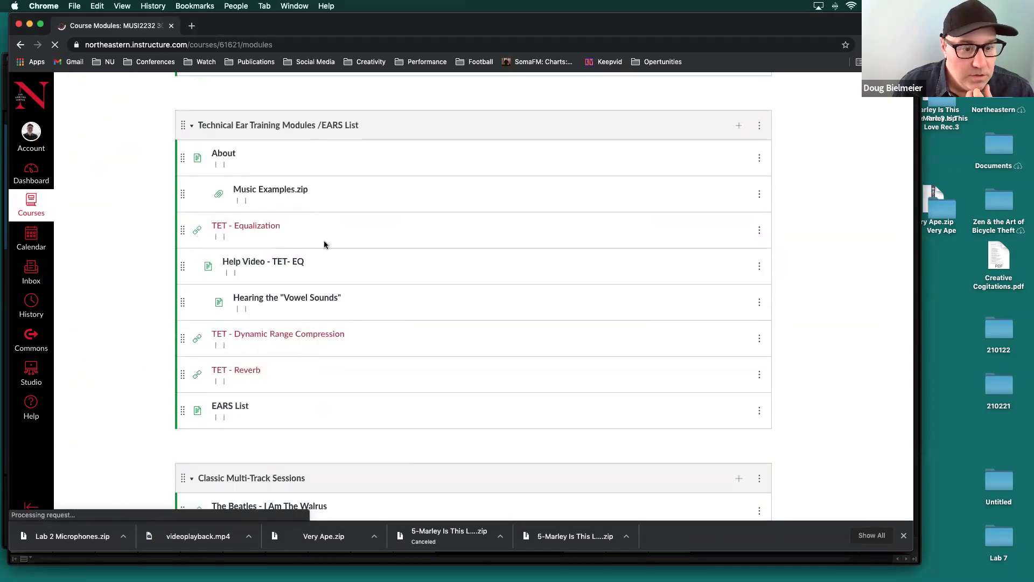
pyautogui.scroll(-6, 325, 245)
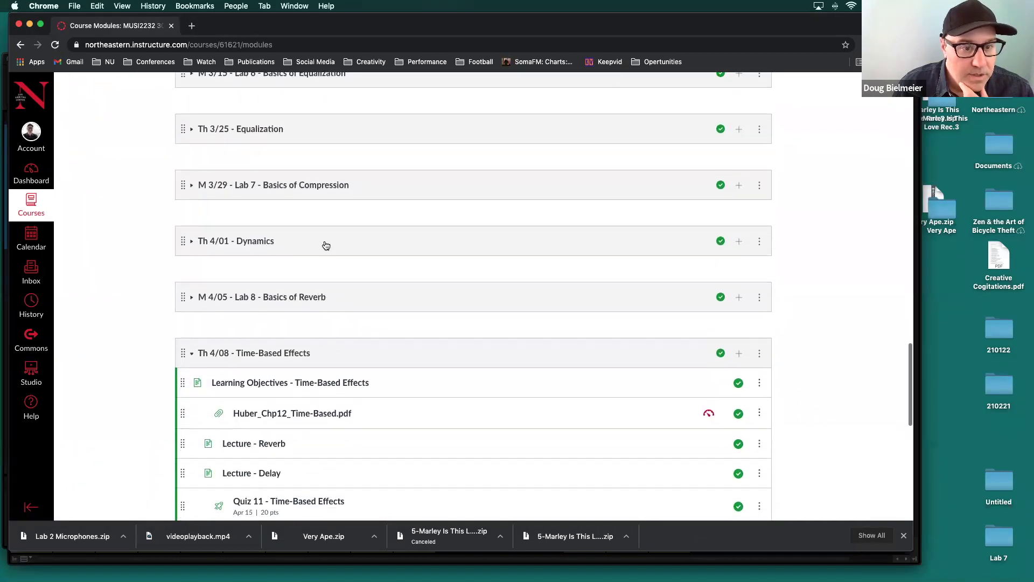
# Expand Lab 7 - Basics of Compression and open Compression Basics and Lab 7 Instructions in new tabs.
pyautogui.click(190, 186)
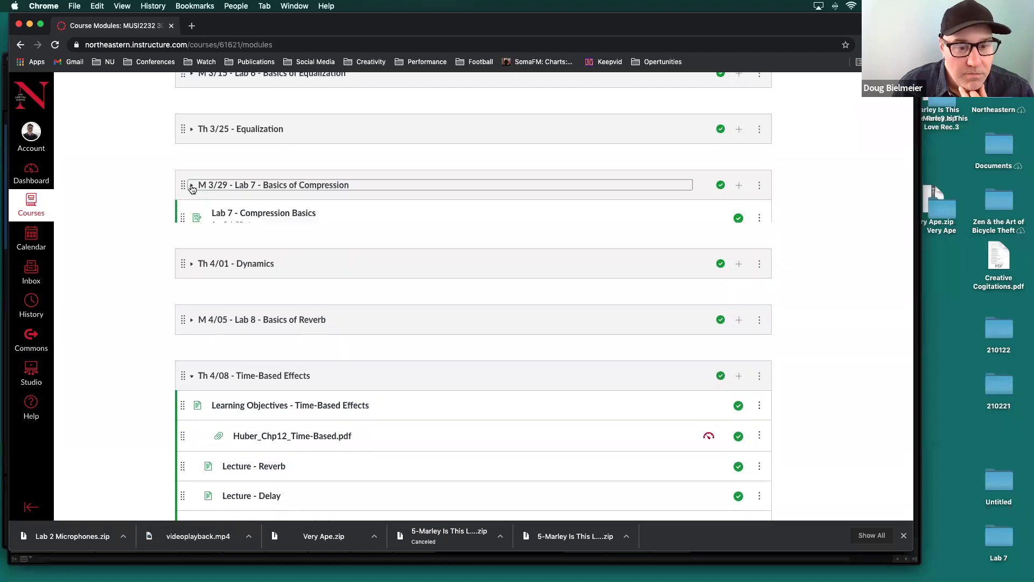
pyautogui.keyDown('super'); pyautogui.click(281, 218); pyautogui.keyUp('super')
pyautogui.keyDown('super'); pyautogui.click(269, 252); pyautogui.keyUp('super')
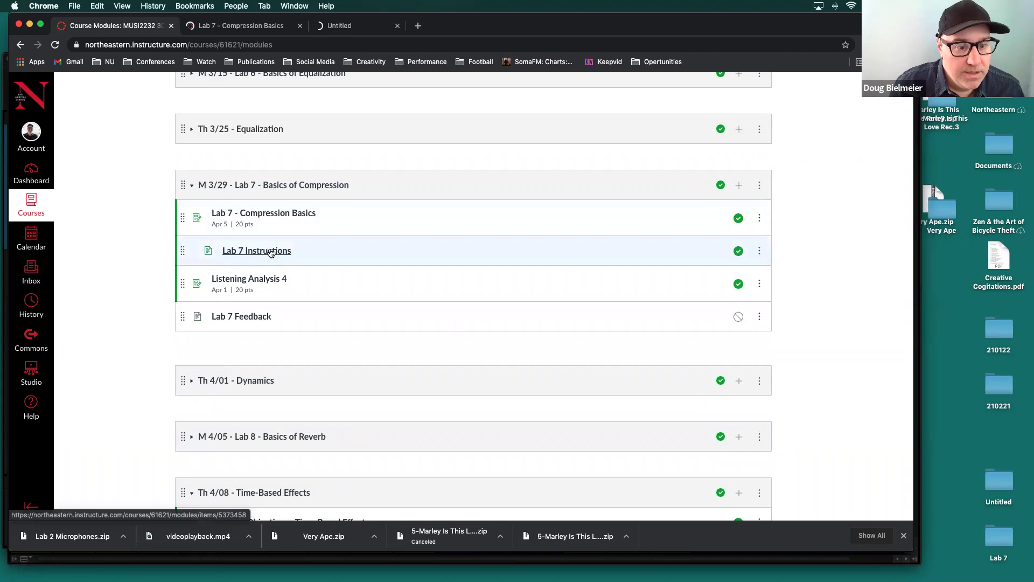
# Read the Lab 7 - Compression Basics assignment's objectives and turn-in requirements, then leave the browser.
pyautogui.click(244, 28)
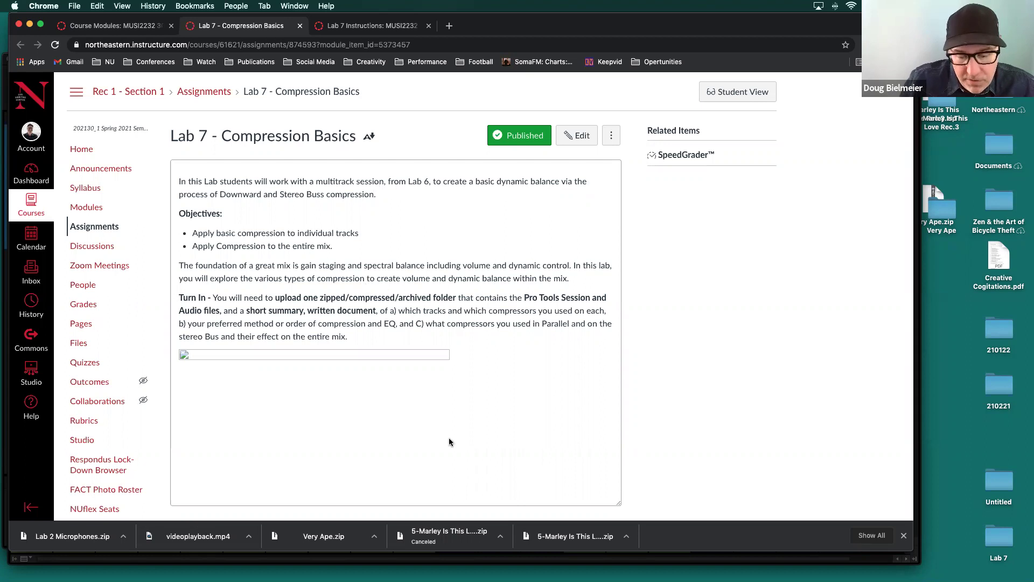
pyautogui.moveTo(520, 566)
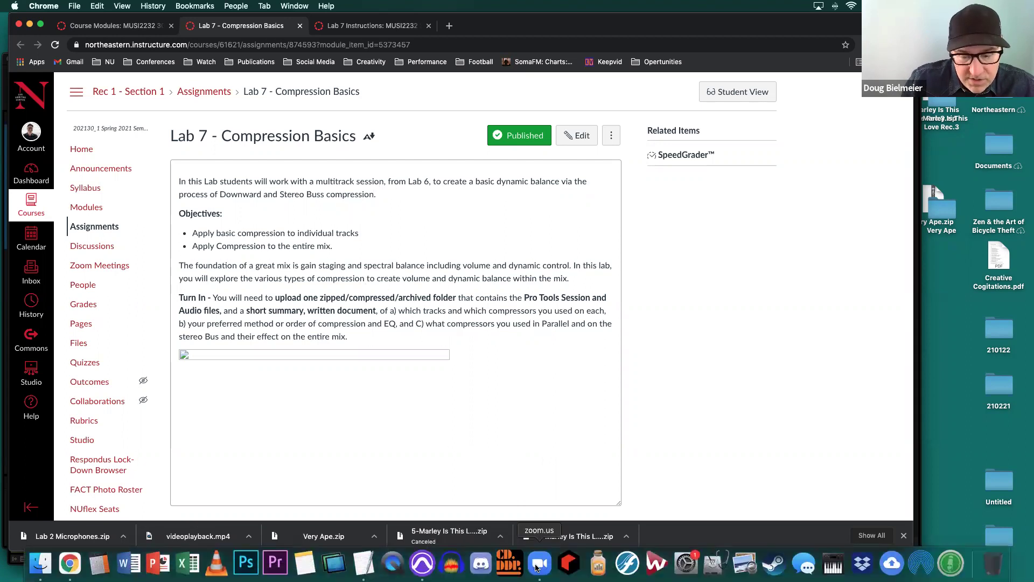
pyautogui.click(535, 567)
# In Pro Tools, check the Trim gain on kick, room, snare and tom tracks (05_Tom2 at -9.0 dB).
pyautogui.click(422, 564)
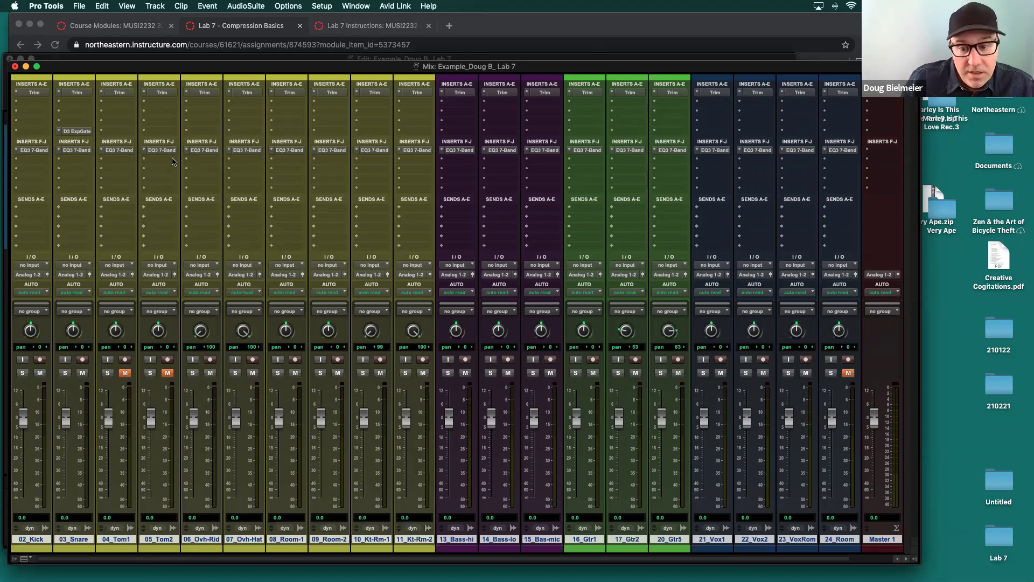
pyautogui.click(34, 93)
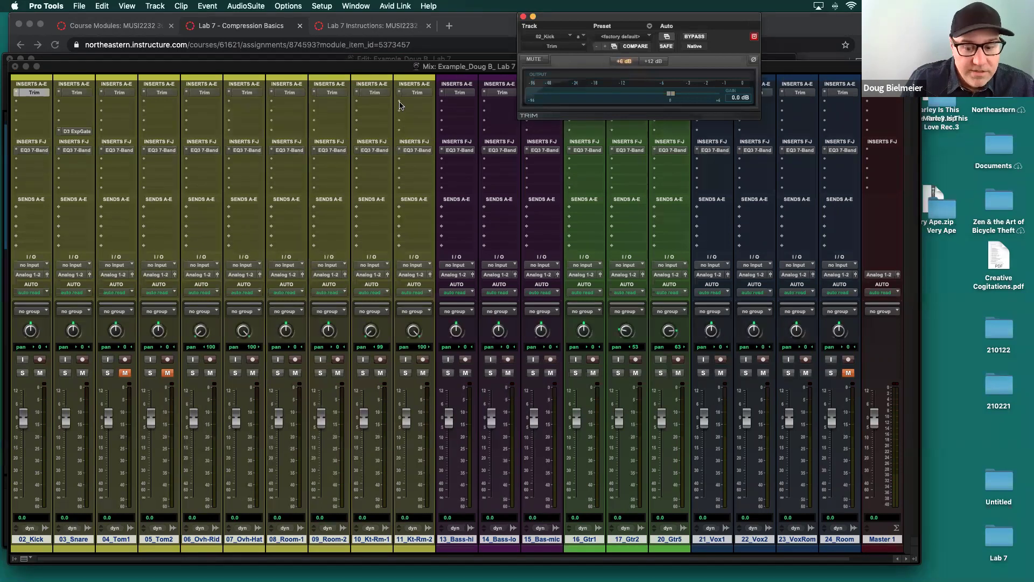
pyautogui.click(375, 93)
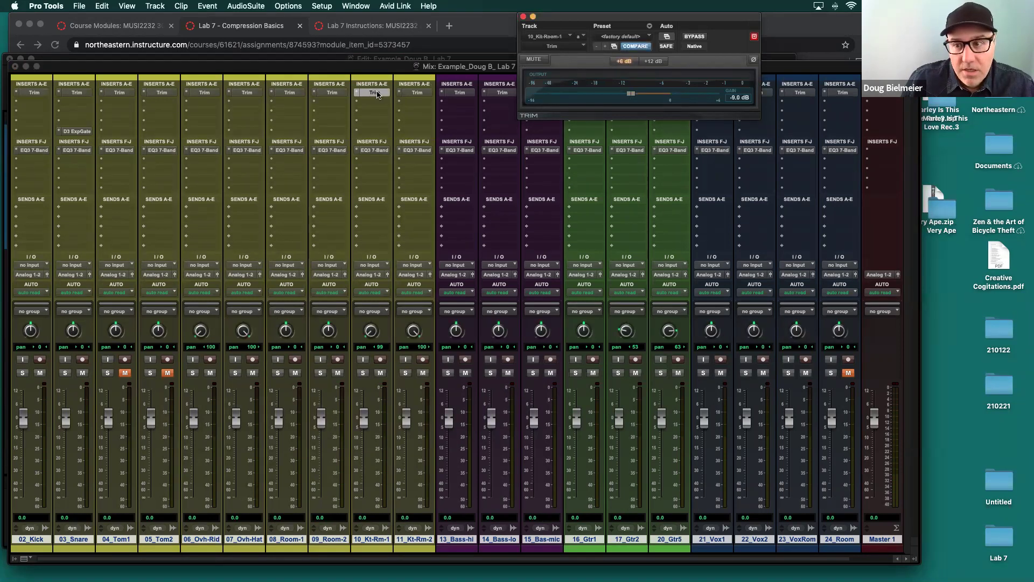
pyautogui.click(329, 93)
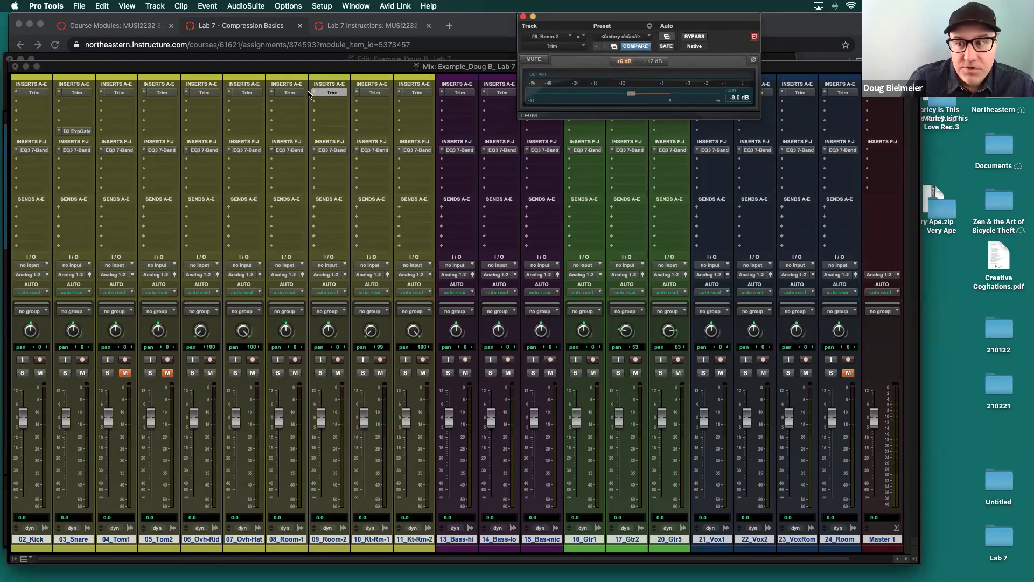
pyautogui.click(26, 92)
pyautogui.click(76, 95)
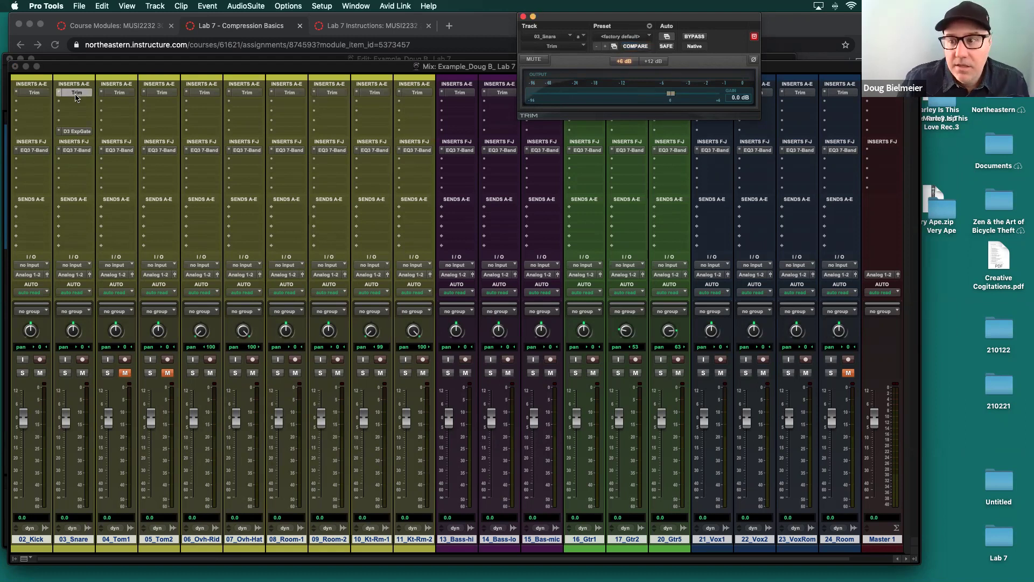
pyautogui.click(117, 92)
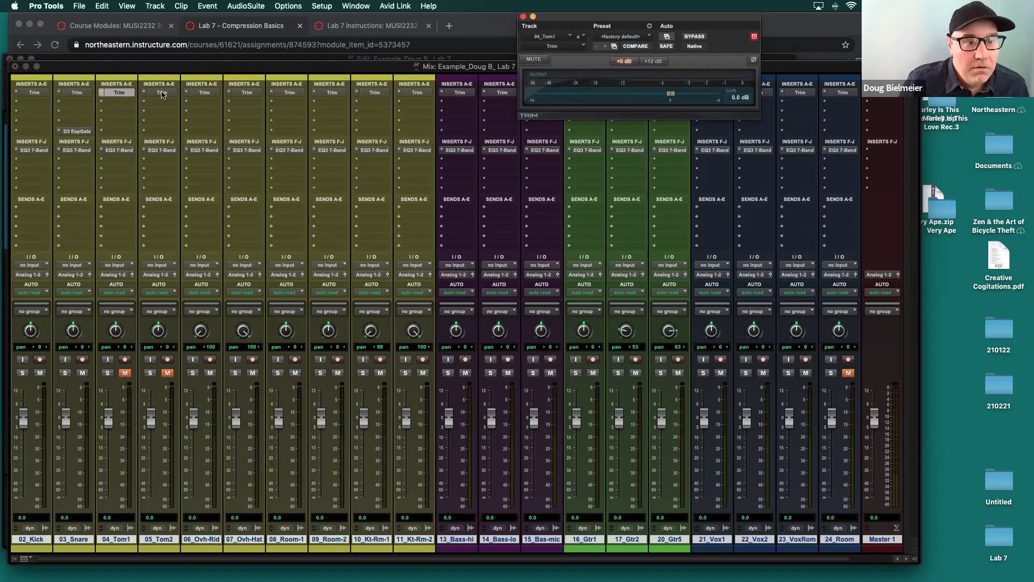
pyautogui.click(161, 95)
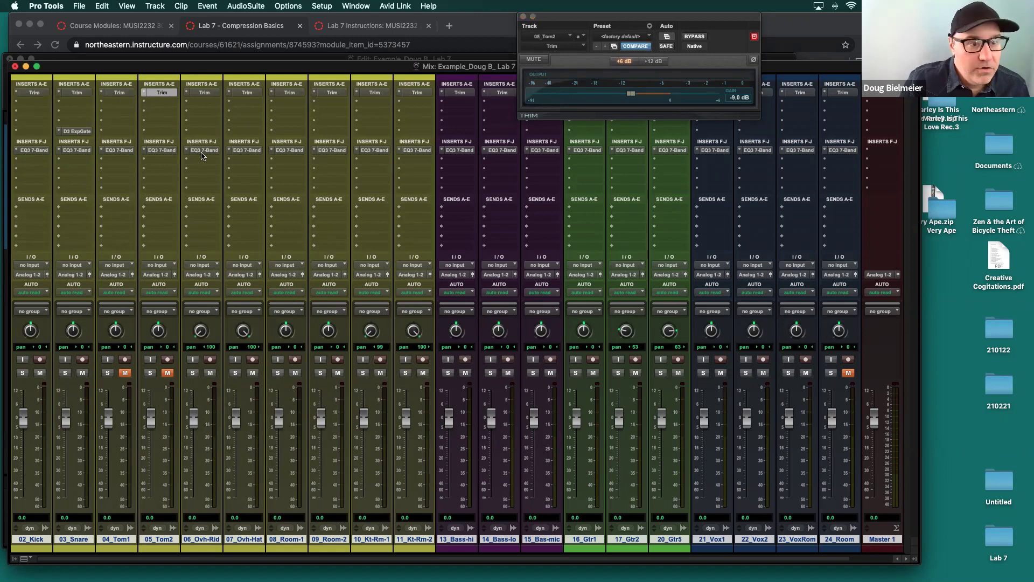
# Check the EQ3 7-Band settings on 02_Kick, 03_Snare and 04_Tom1, then close the EQ window.
pyautogui.click(36, 150)
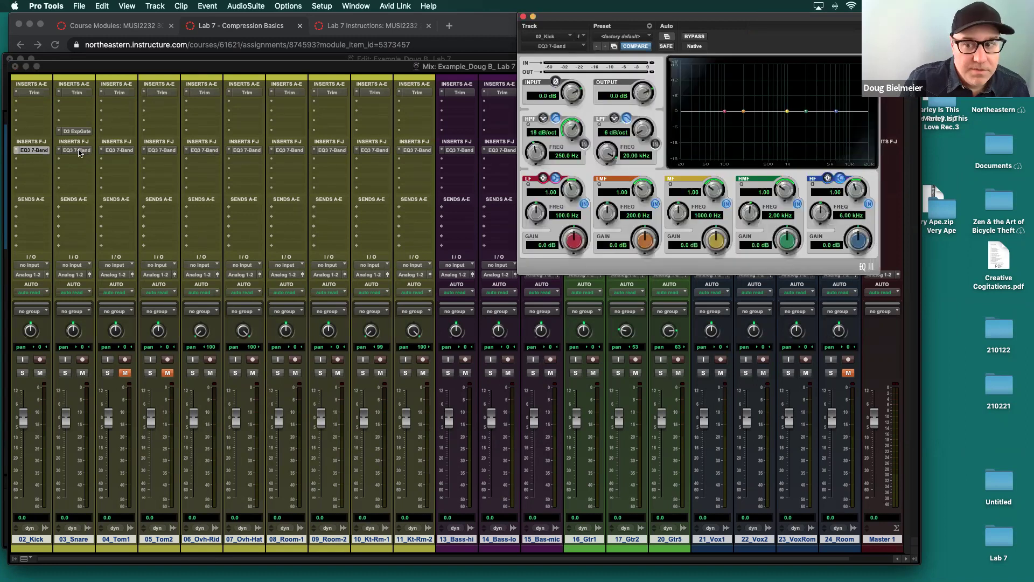
pyautogui.click(79, 151)
pyautogui.click(118, 150)
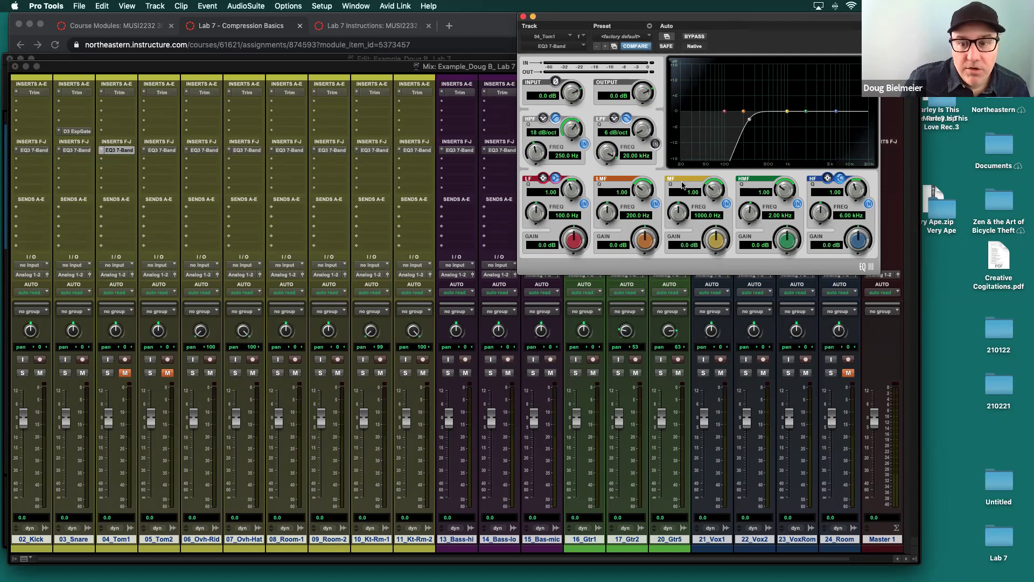
pyautogui.moveTo(601, 26); pyautogui.dragTo(544, 201)
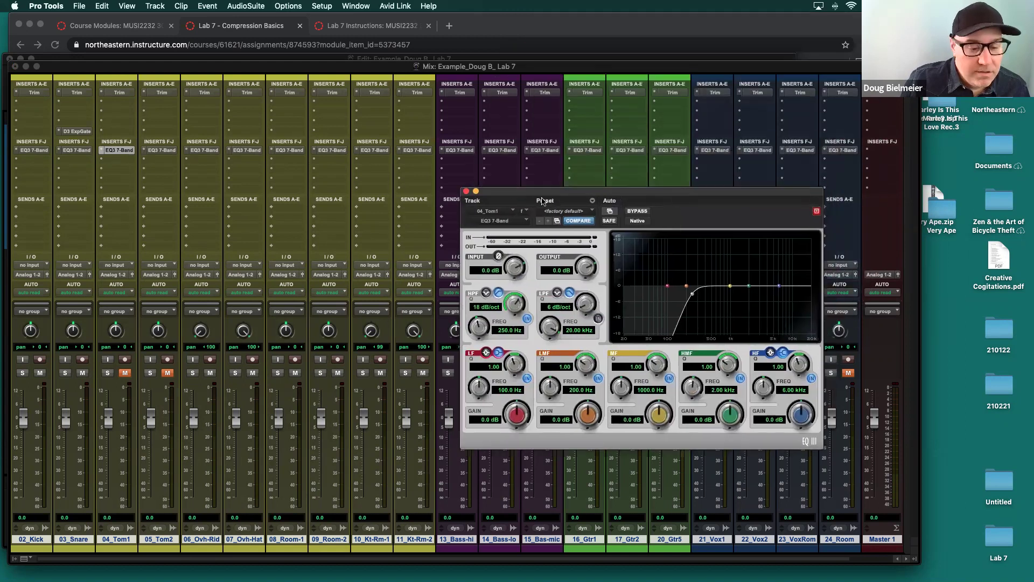
pyautogui.click(466, 191)
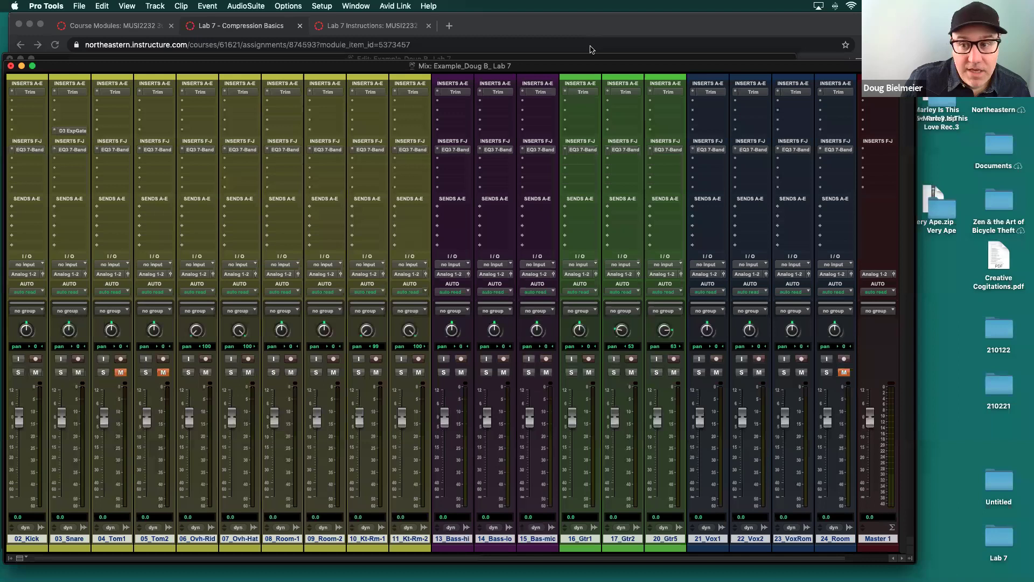
pyautogui.moveTo(595, 67); pyautogui.dragTo(533, 46)
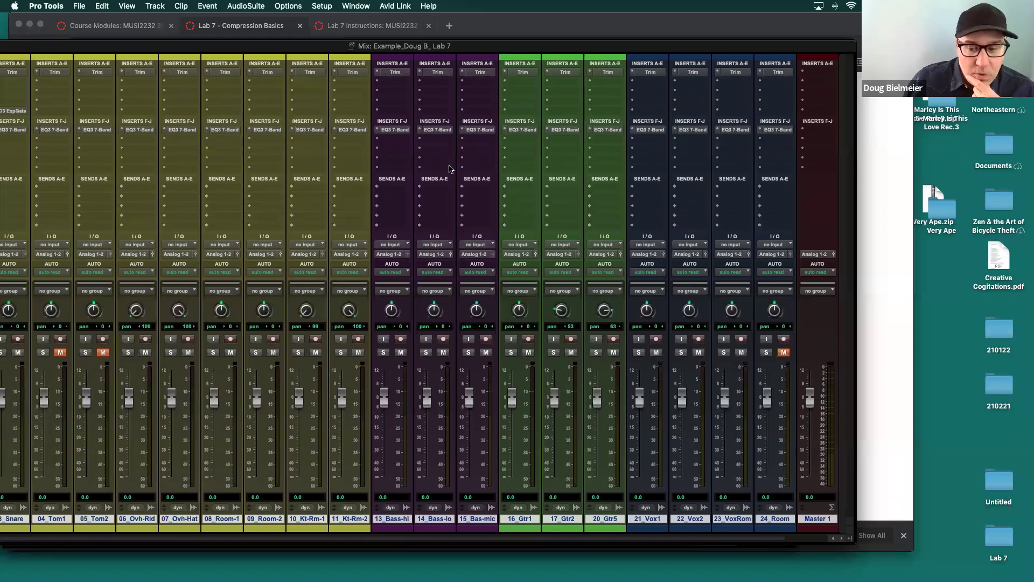
# Review Trim gain on 21_Vox1, 20_Gtr5, 14_Bass-lo, 11_Kt-Rm-2 and 03_Snare, then close the Trim window.
pyautogui.doubleClick(350, 45)
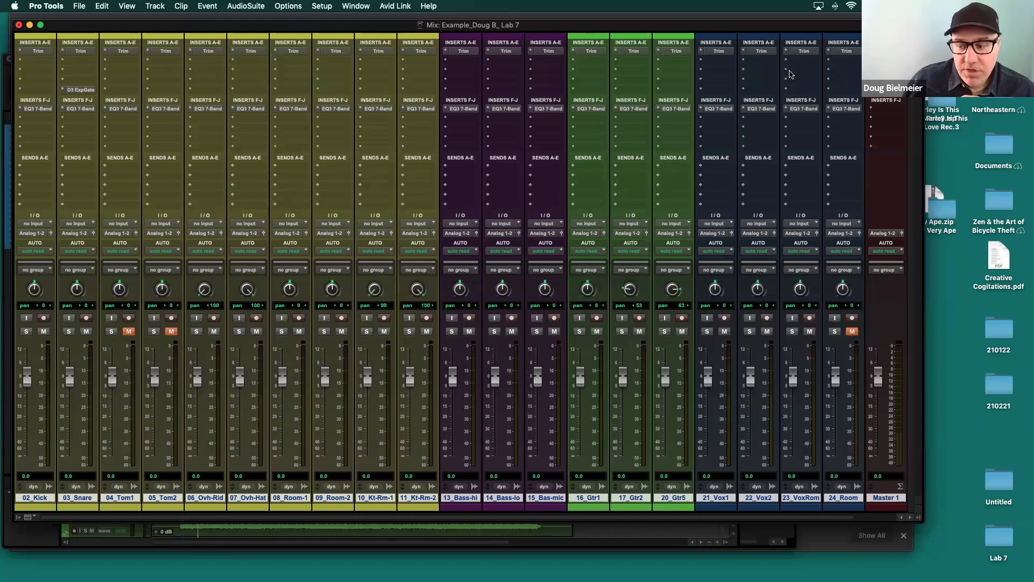
pyautogui.hscroll(2, 791, 75)
pyautogui.click(669, 51)
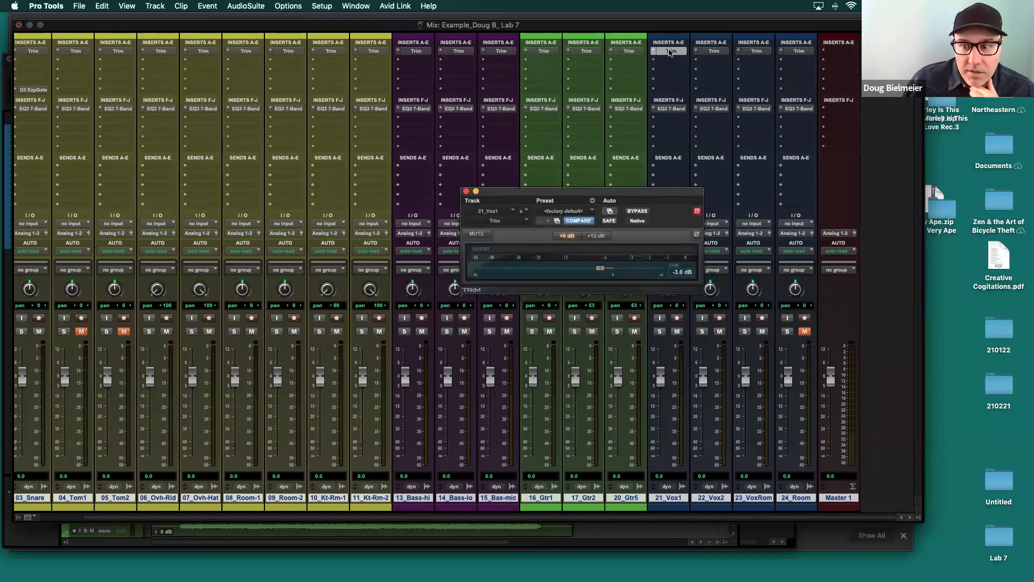
pyautogui.click(640, 53)
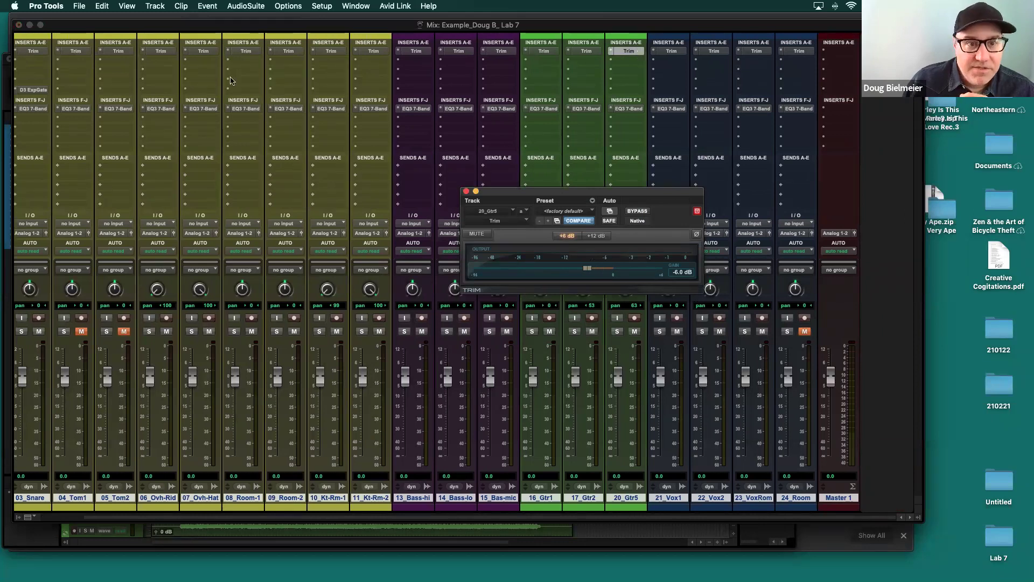
pyautogui.moveTo(144, 26); pyautogui.dragTo(169, 67)
pyautogui.click(457, 85)
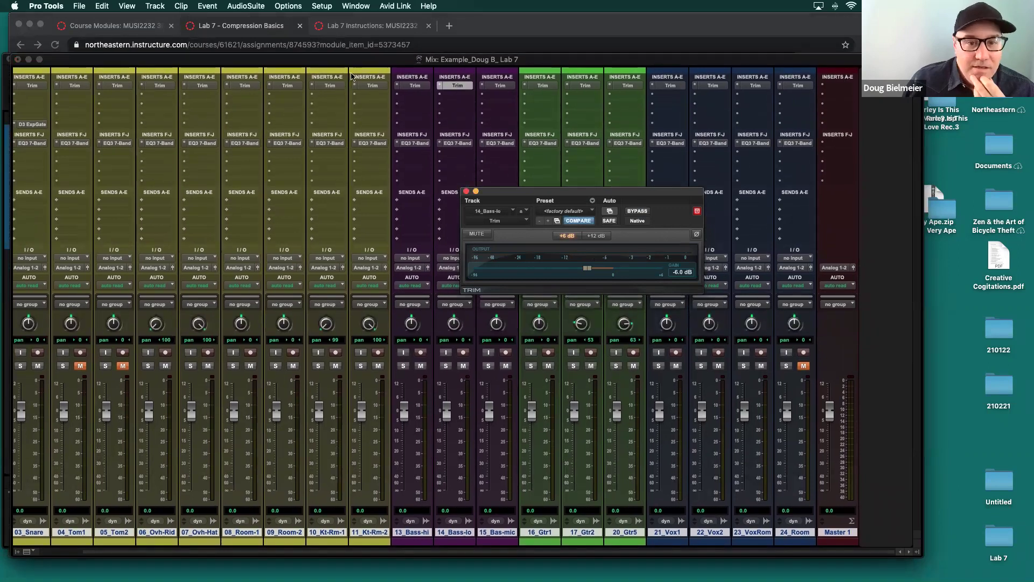
pyautogui.click(372, 85)
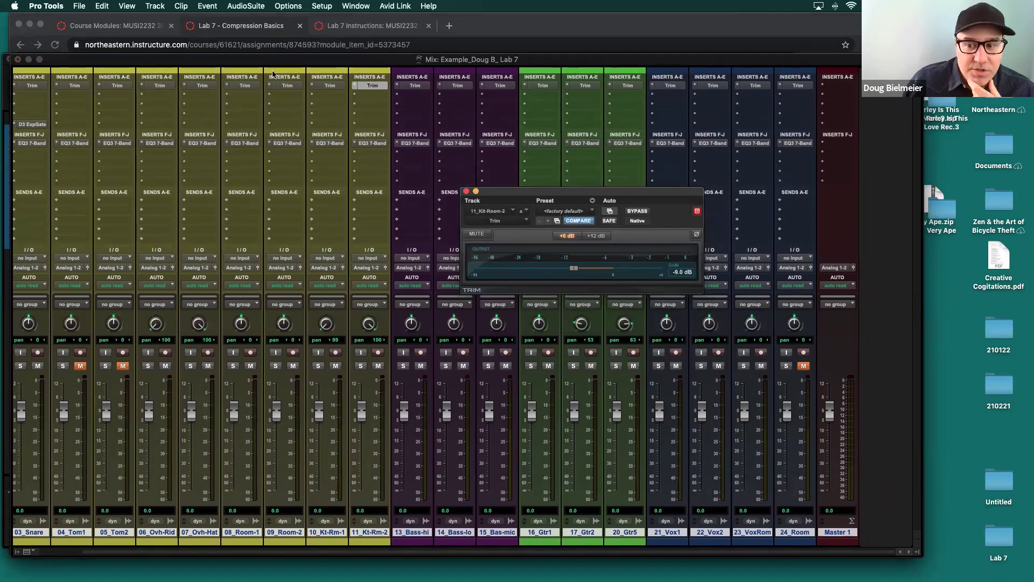
pyautogui.click(39, 87)
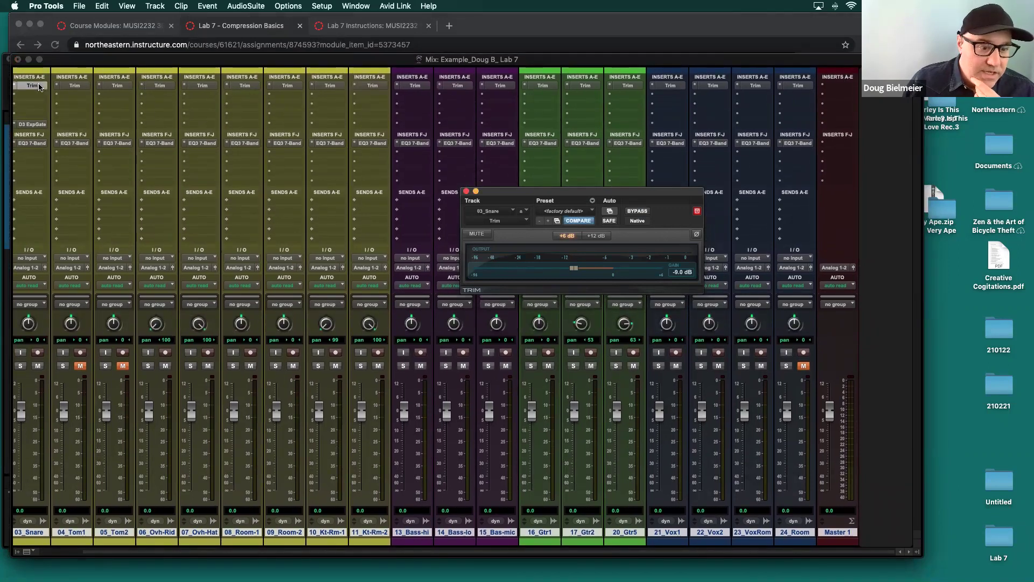
pyautogui.click(466, 191)
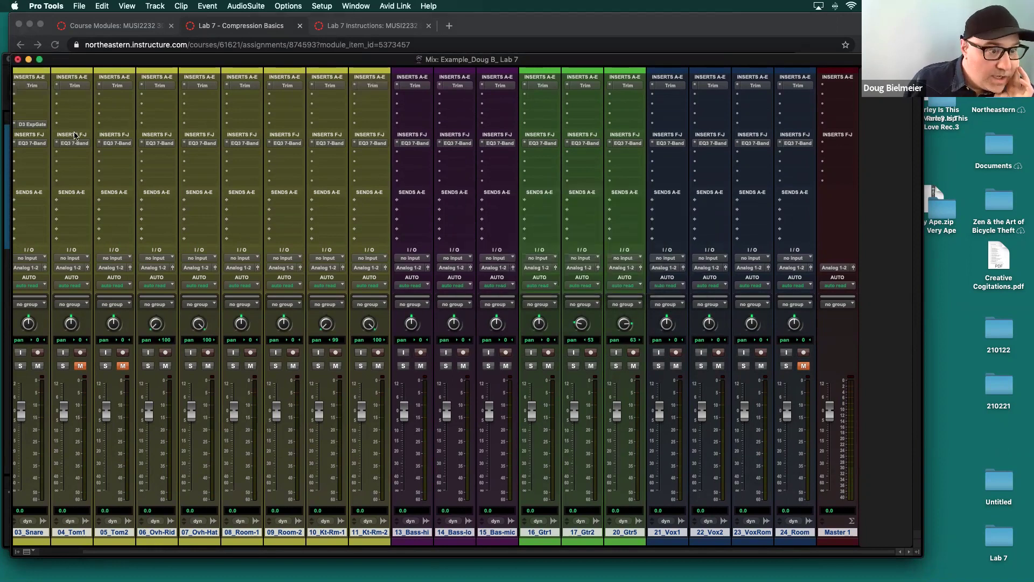
pyautogui.hscroll(-2, 74, 135)
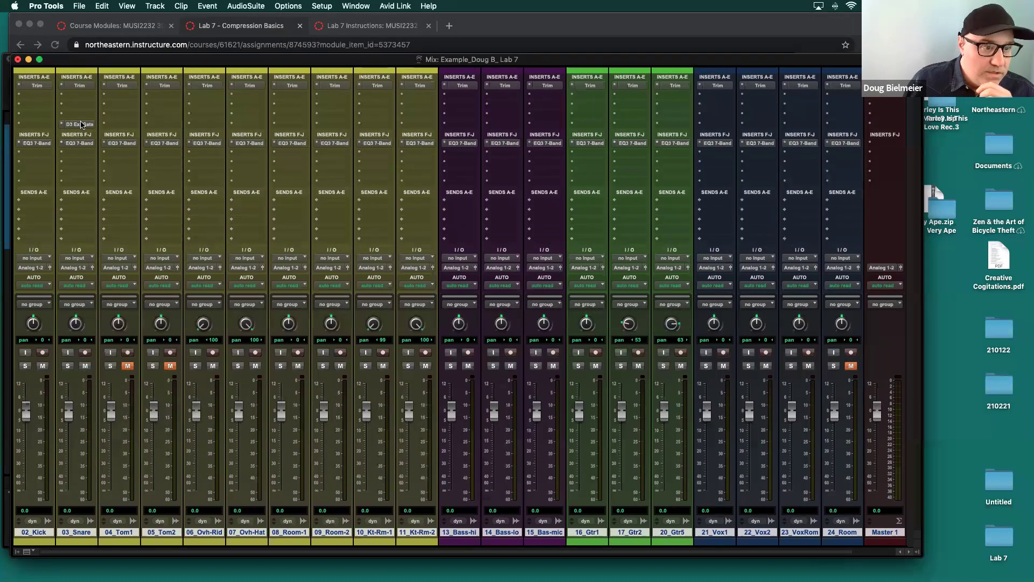
pyautogui.click(80, 124)
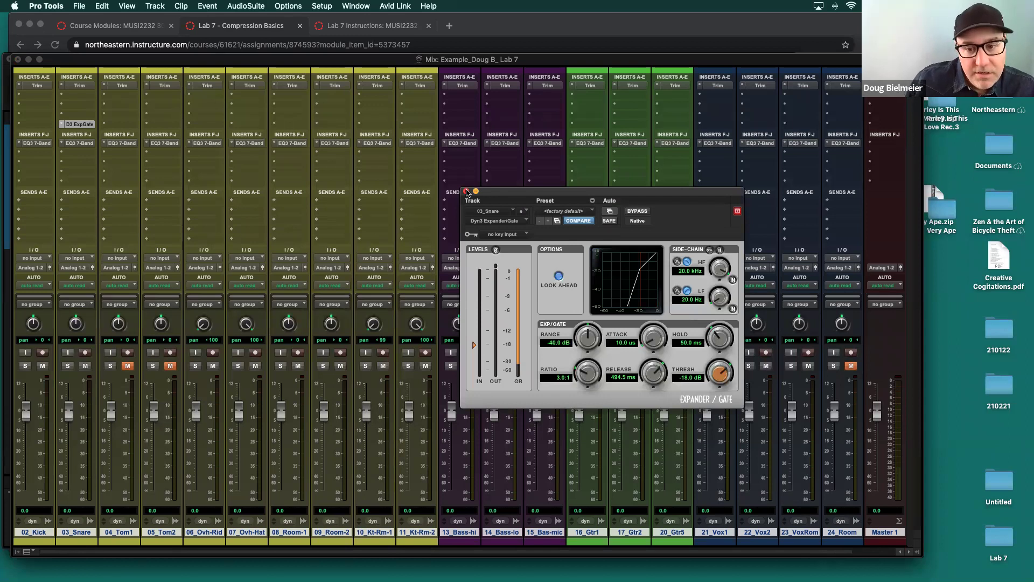
pyautogui.click(466, 191)
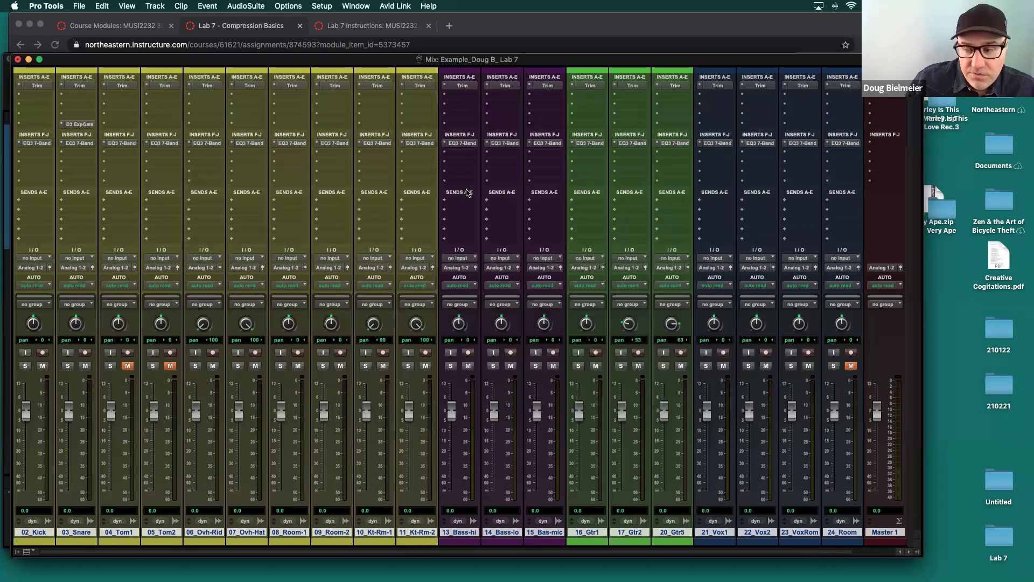
pyautogui.hscroll(2, 483, 282)
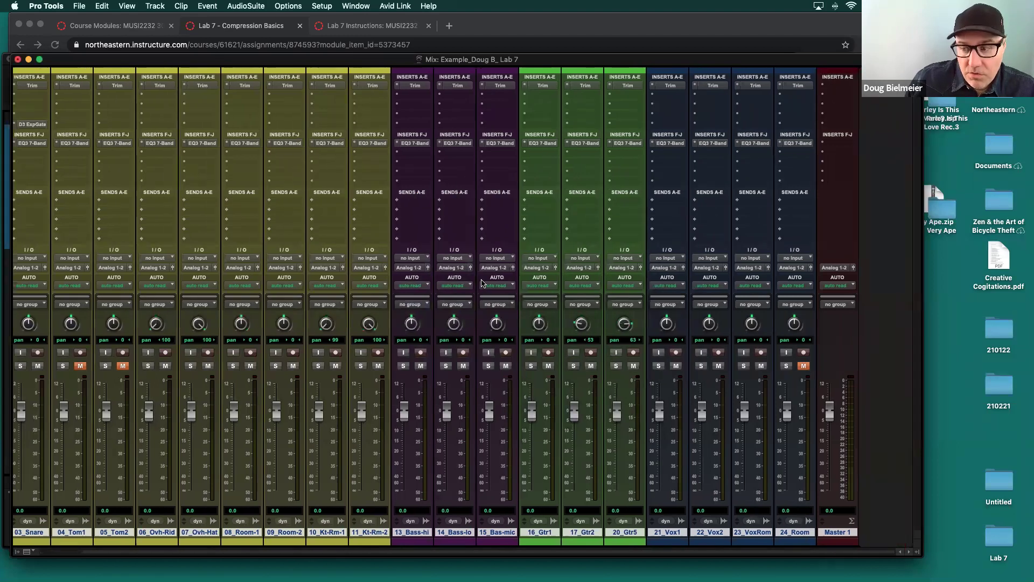
pyautogui.hscroll(-2, 482, 282)
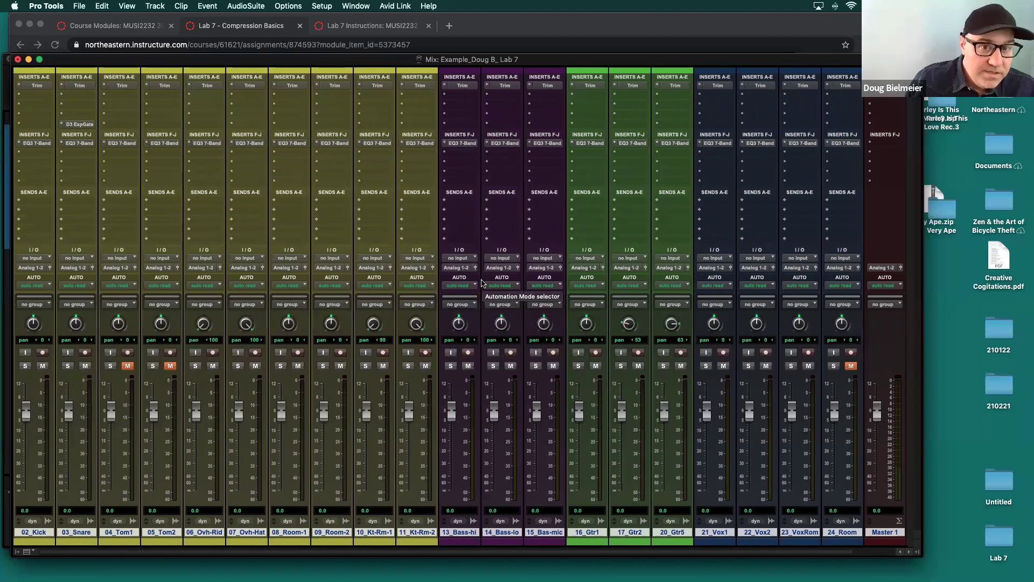
# Review the EQ3 settings on 02_Kick, 14_Bass-lo and 16_Gtr1, then close the plug-in.
pyautogui.click(37, 143)
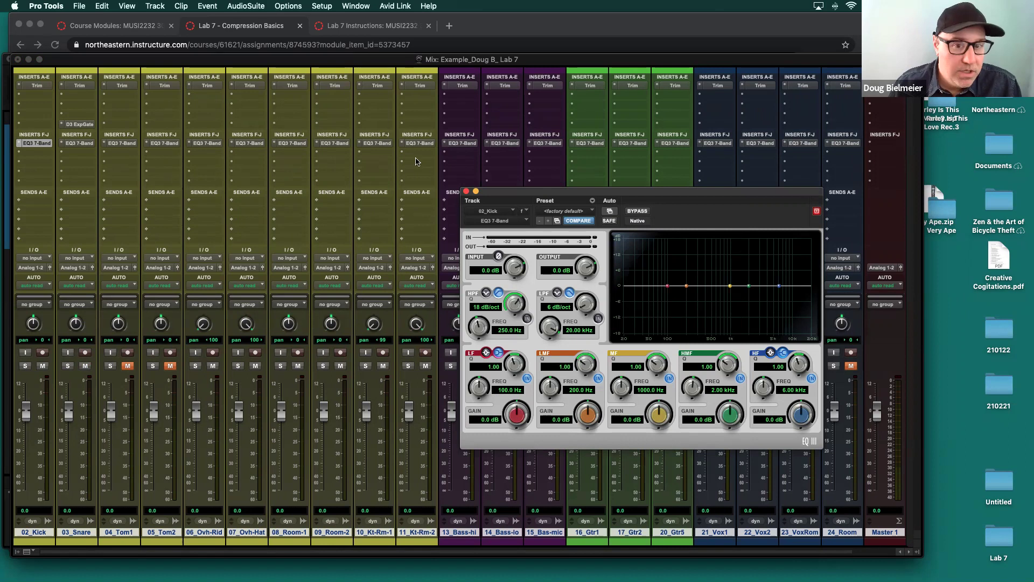
pyautogui.click(505, 144)
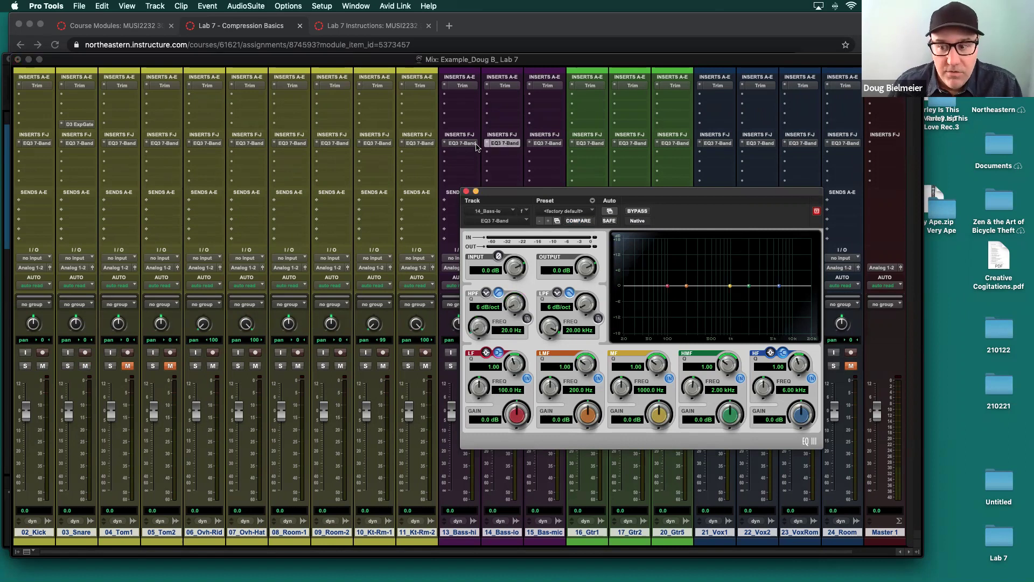
pyautogui.click(590, 144)
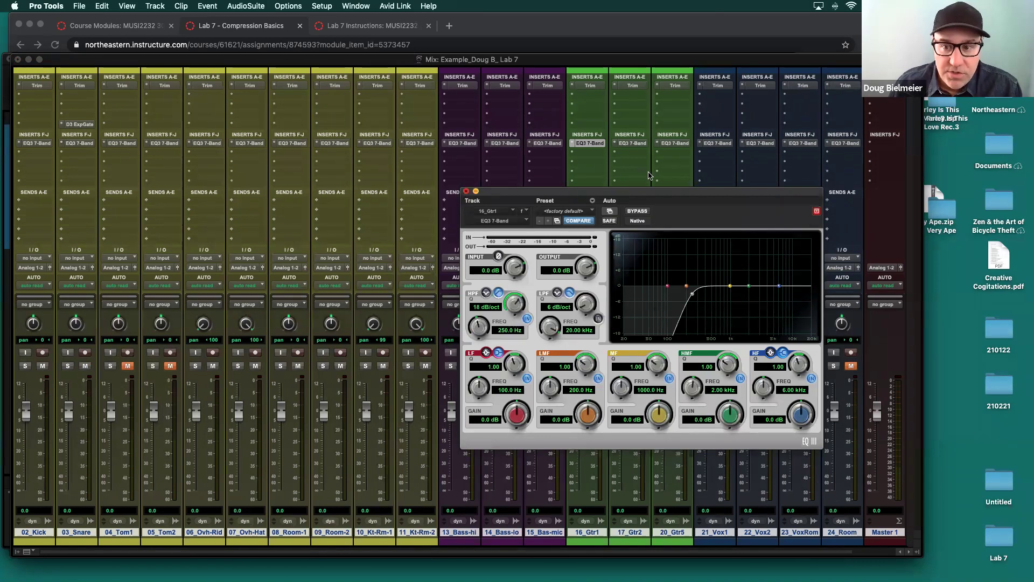
pyautogui.click(466, 191)
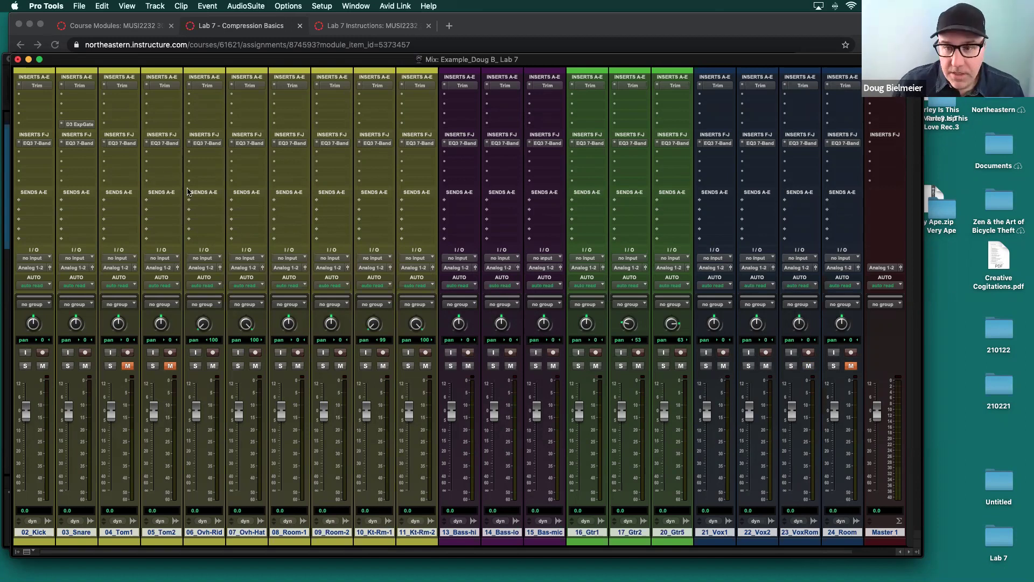
# Switch to Chrome to show the Lab 7 - Compression Basics assignment page.
pyautogui.press('super+Tab')
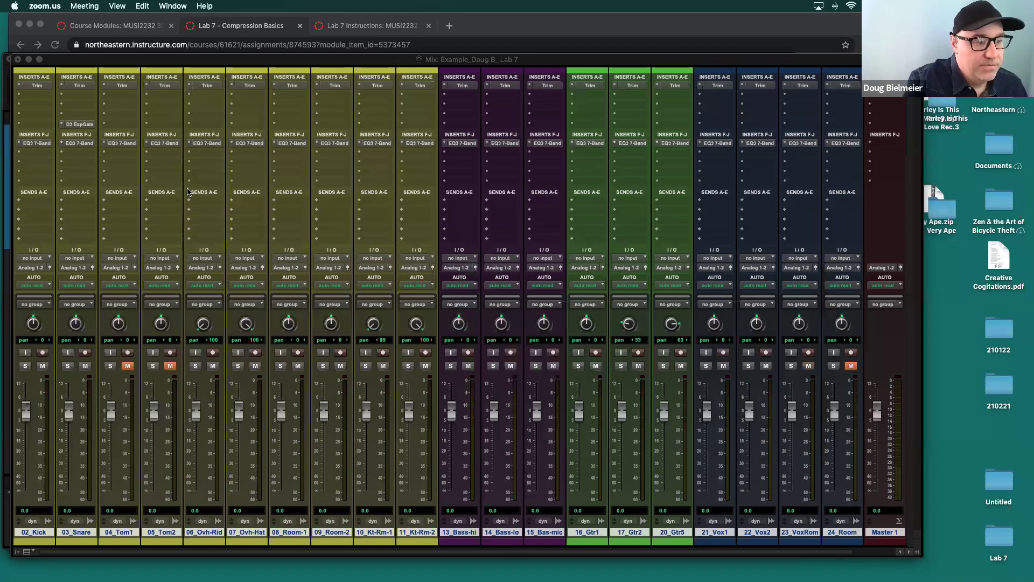
pyautogui.press('super+Tab')
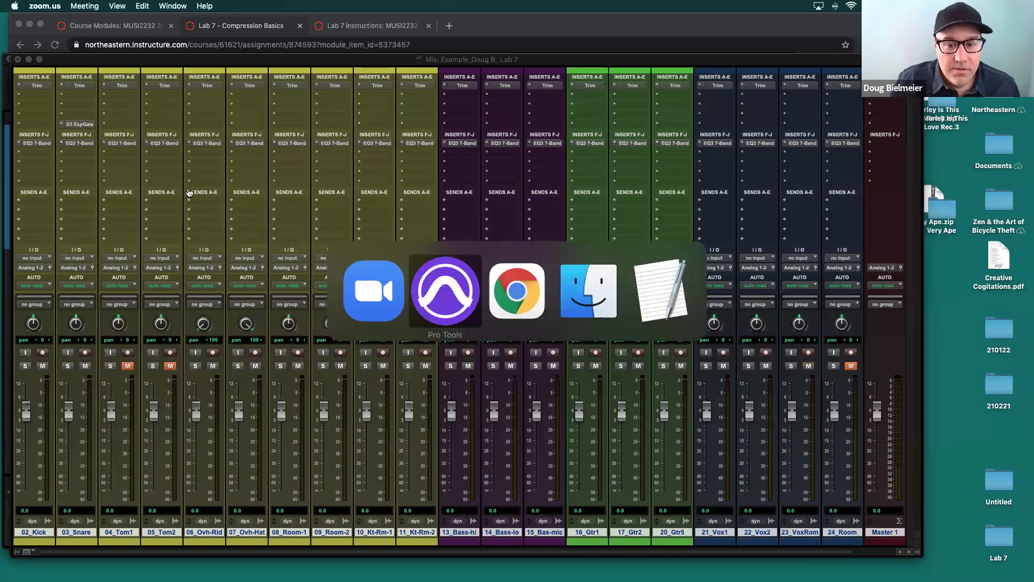
pyautogui.press('super+Tab')
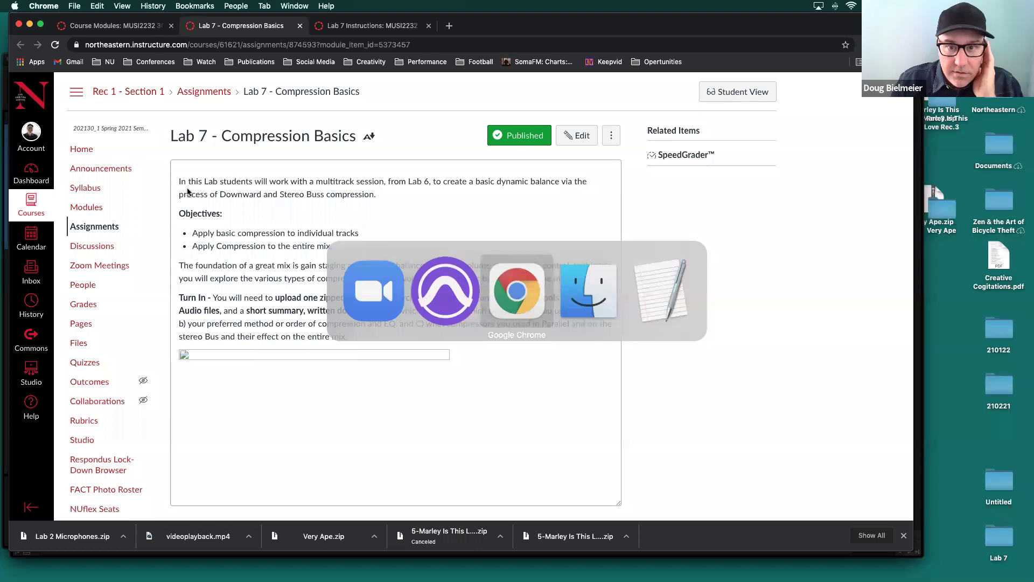
# Open the Lab 7 Instructions page and scroll to its Compression notes and ARRT Method drum settings.
pyautogui.click(335, 27)
pyautogui.scroll(-4, 289, 312)
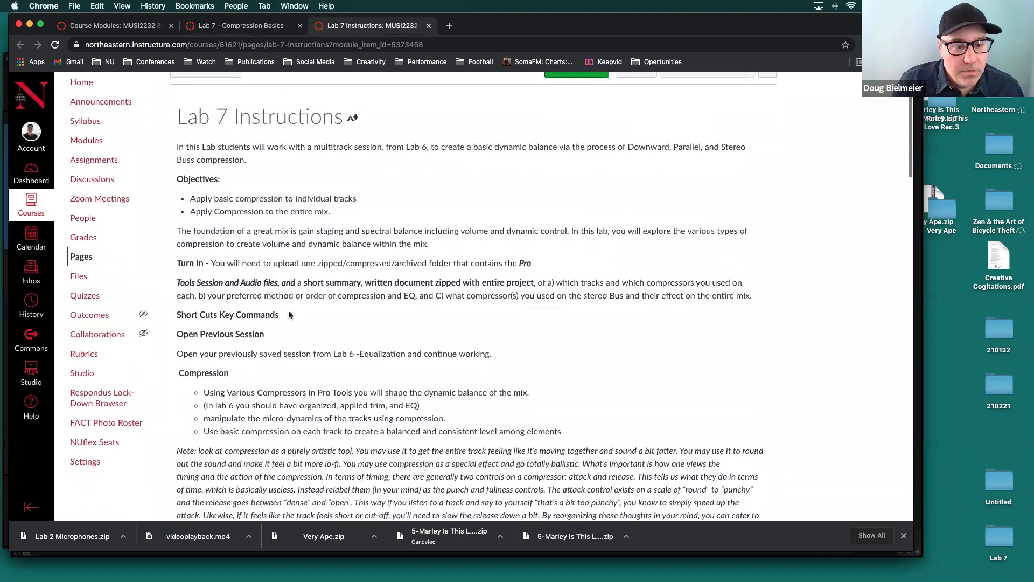
pyautogui.scroll(-5, 288, 315)
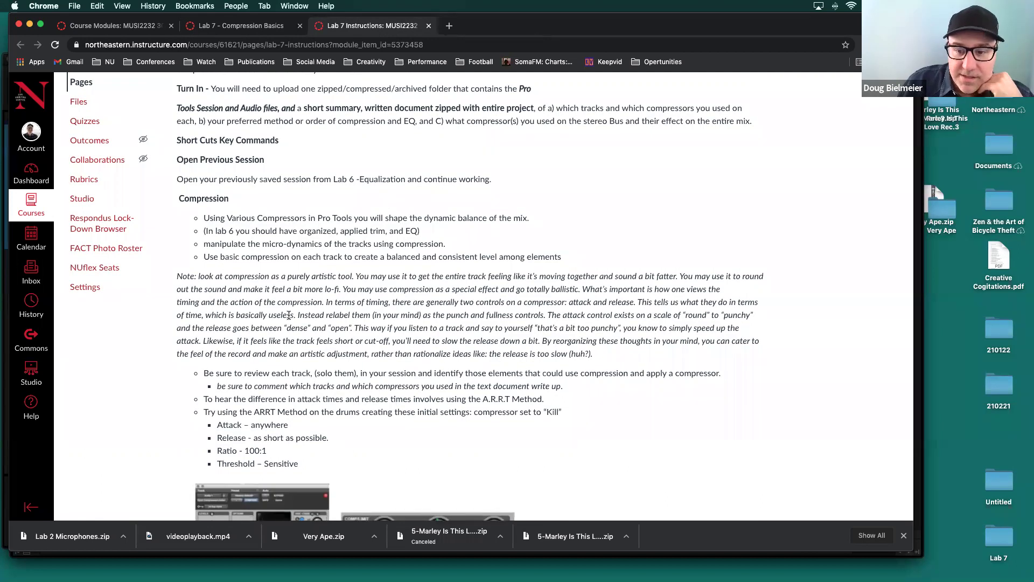
pyautogui.scroll(-3, 350, 368)
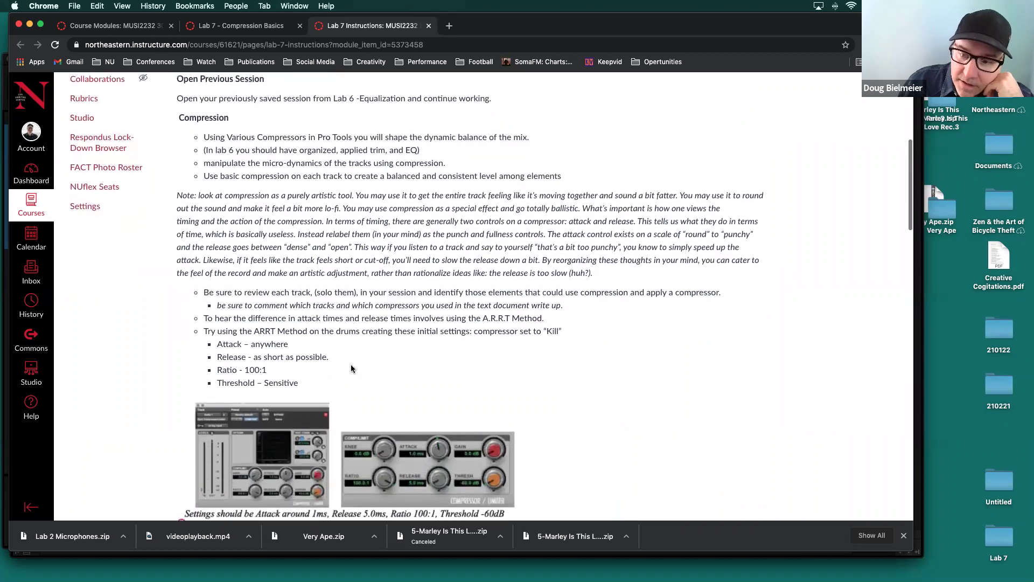
pyautogui.scroll(-3, 350, 365)
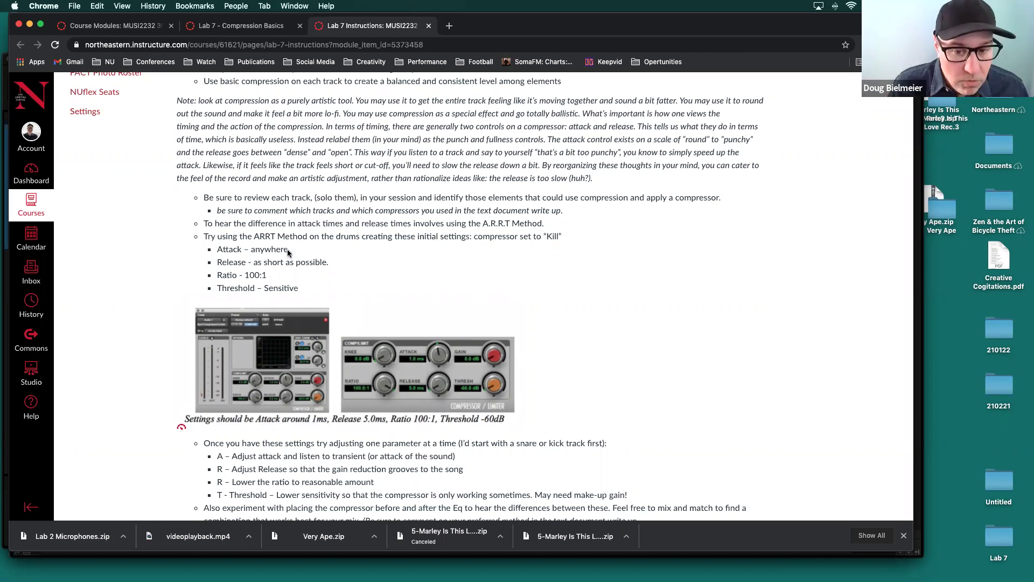
pyautogui.press('super+Tab')
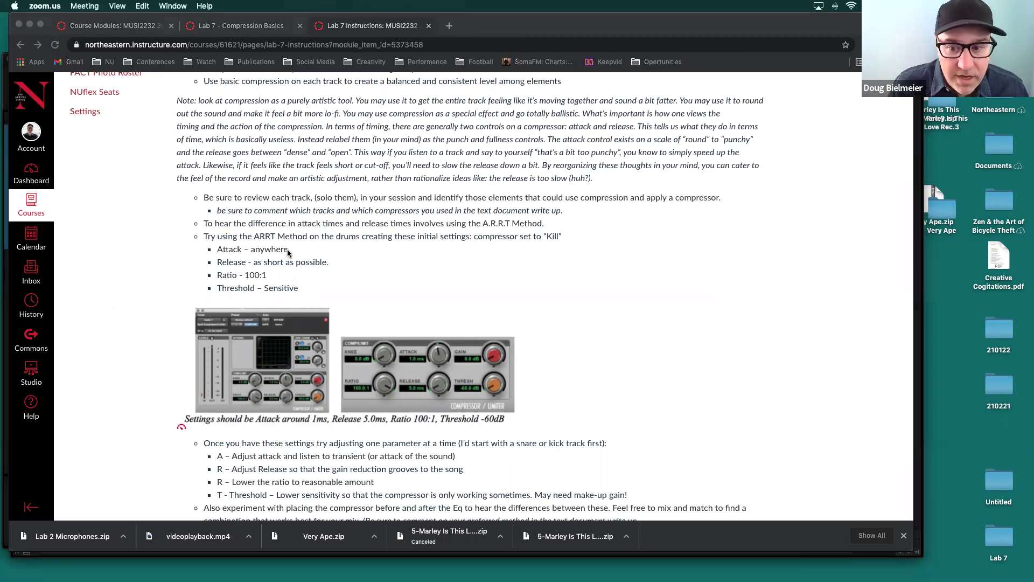
# Switch back to Pro Tools and reposition the Lab 7 mix window.
pyautogui.press('super+Tab')
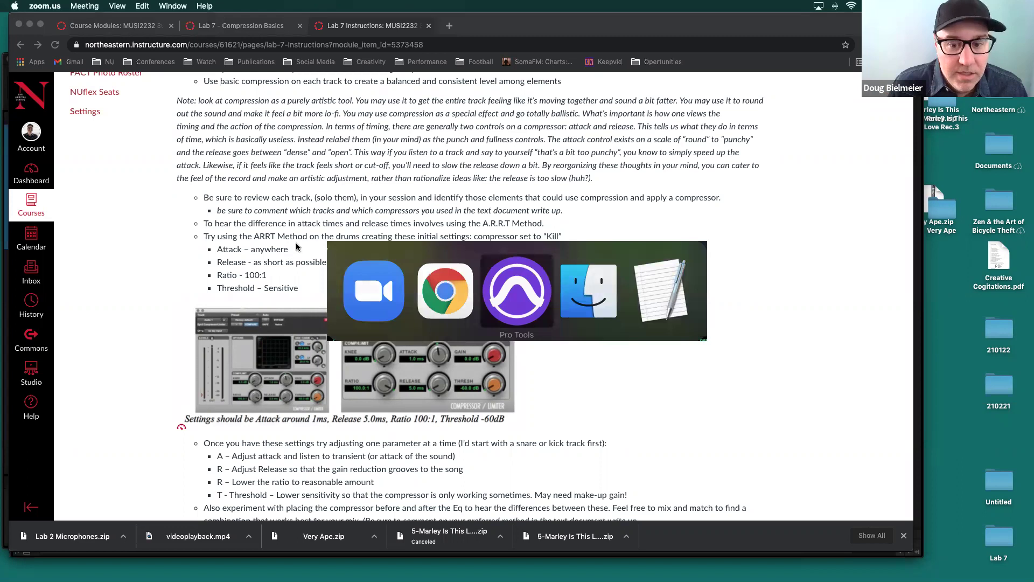
pyautogui.press('super+Tab')
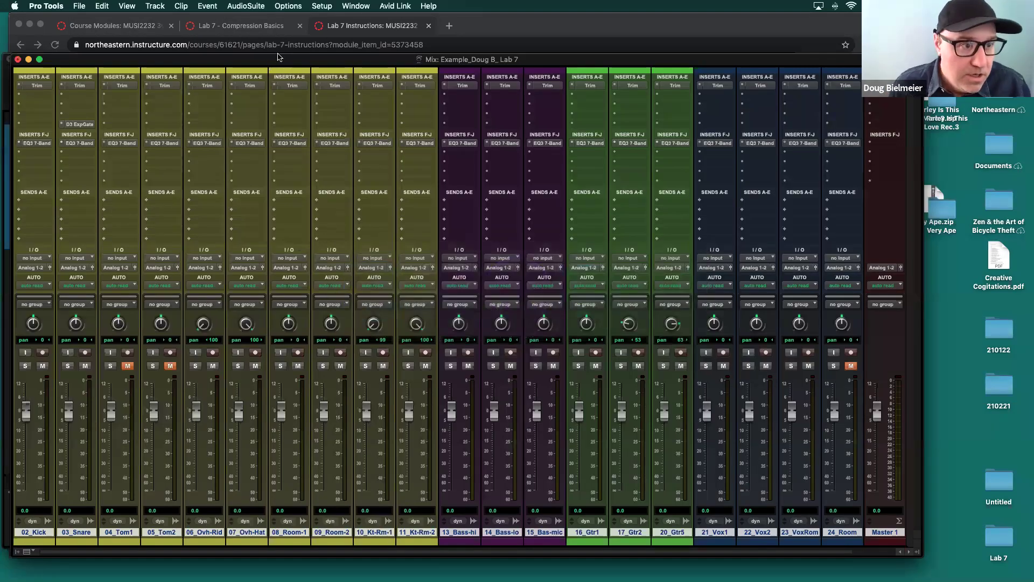
pyautogui.moveTo(277, 59); pyautogui.dragTo(288, 39)
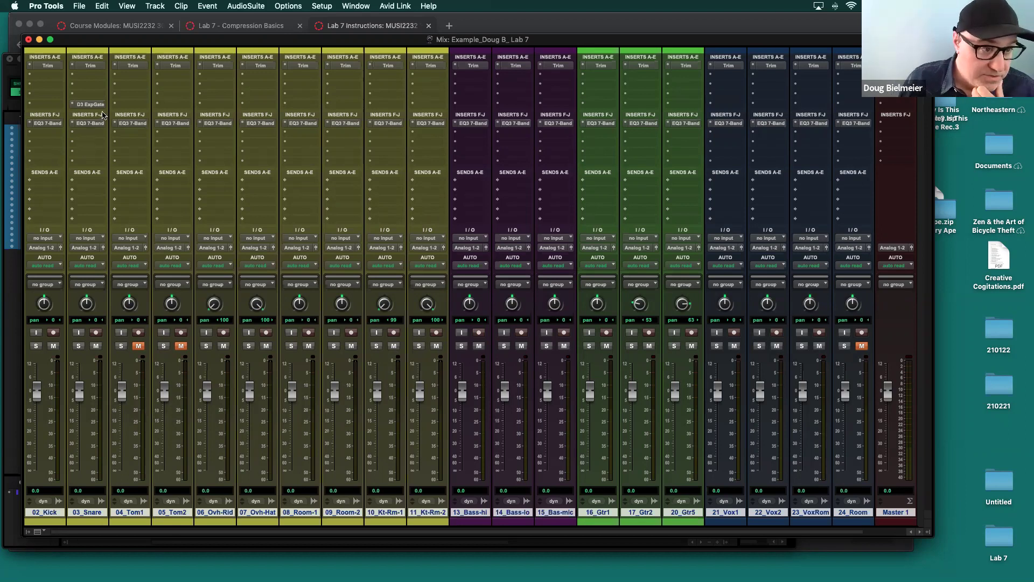
# Solo 03_Snare, play the session, and open its Dyn3 Expander/Gate (10 ms attack, 494.5 ms release, 50 ms hold).
pyautogui.click(79, 346)
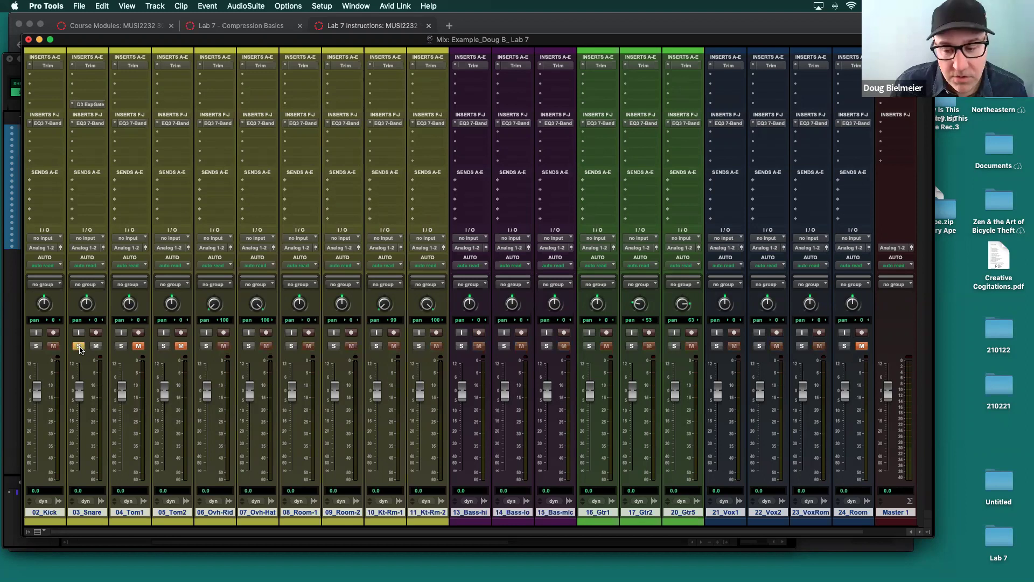
pyautogui.press('space')
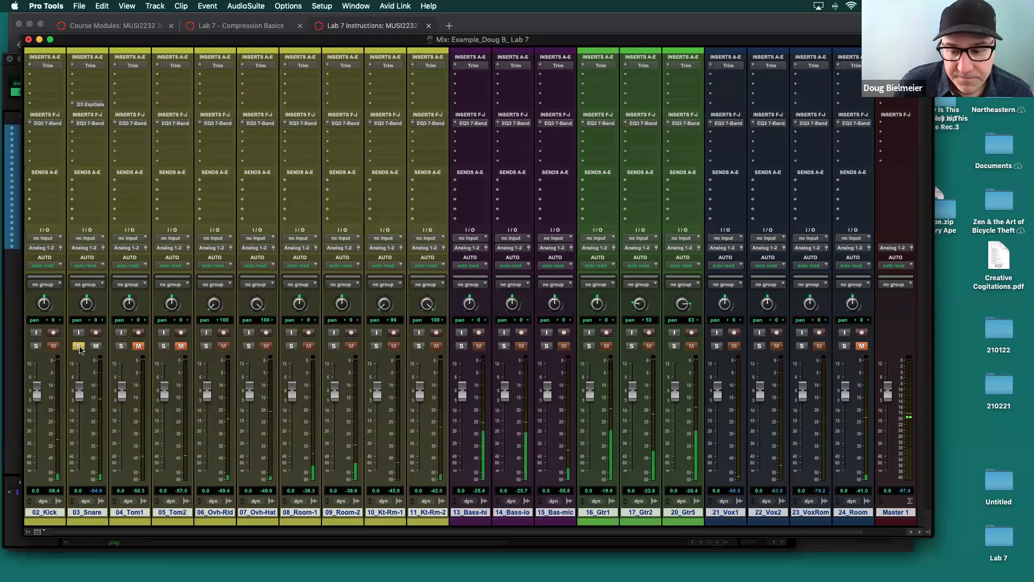
pyautogui.click(89, 104)
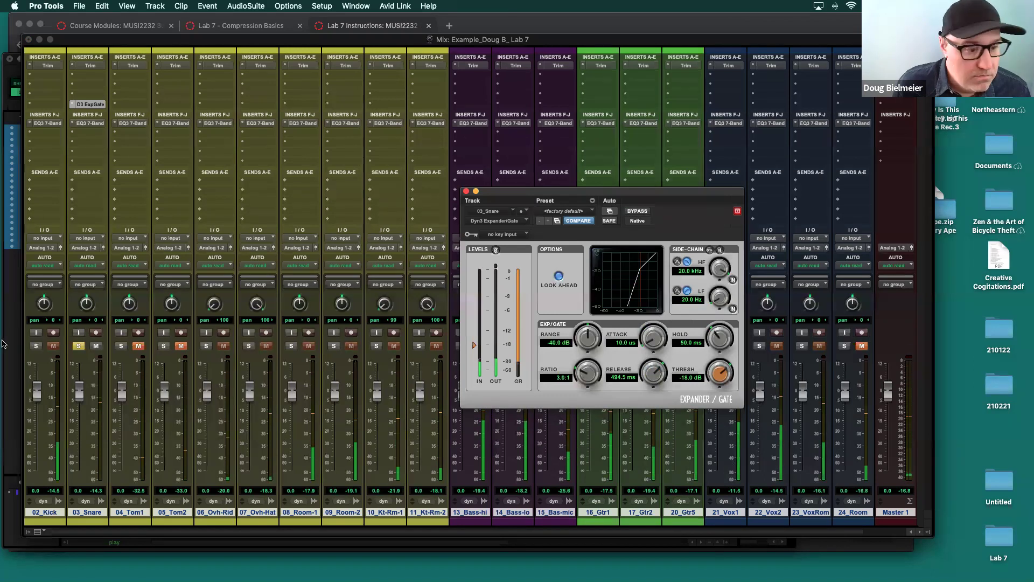
# Bypass and re-enable the snare's Expander/Gate to compare, then view its EQ3 250 Hz high-pass.
pyautogui.click(638, 211)
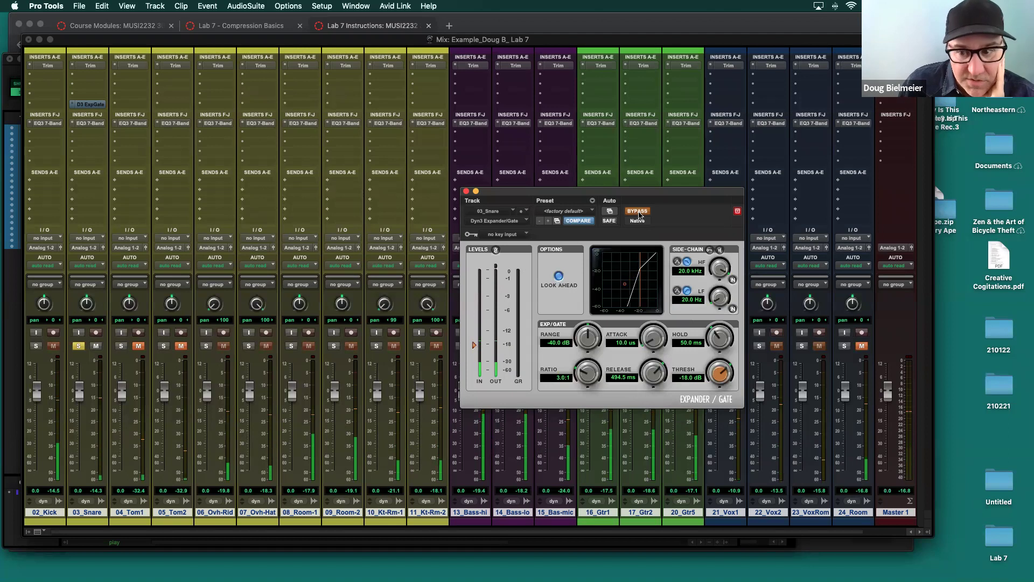
pyautogui.click(638, 212)
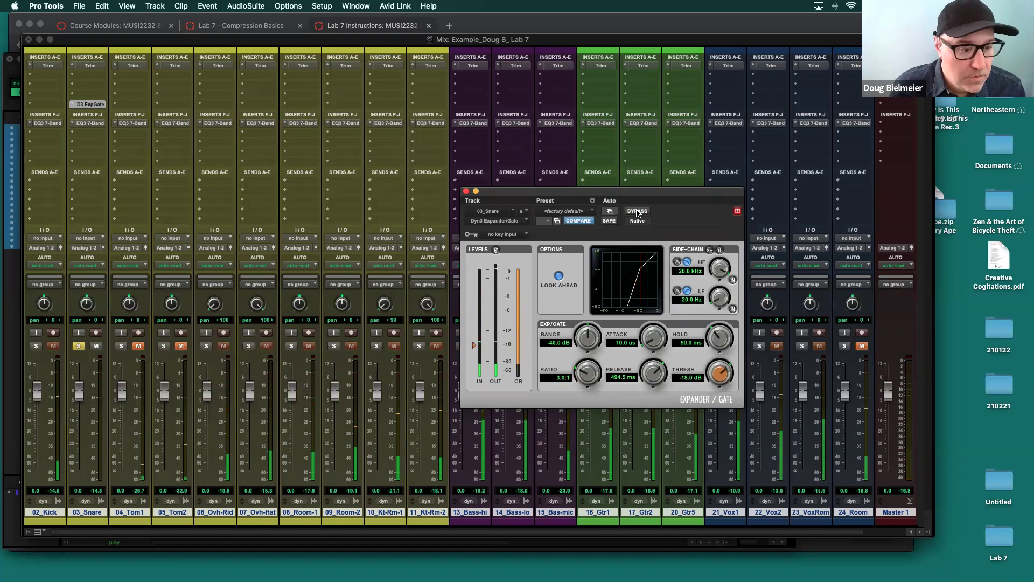
pyautogui.click(99, 124)
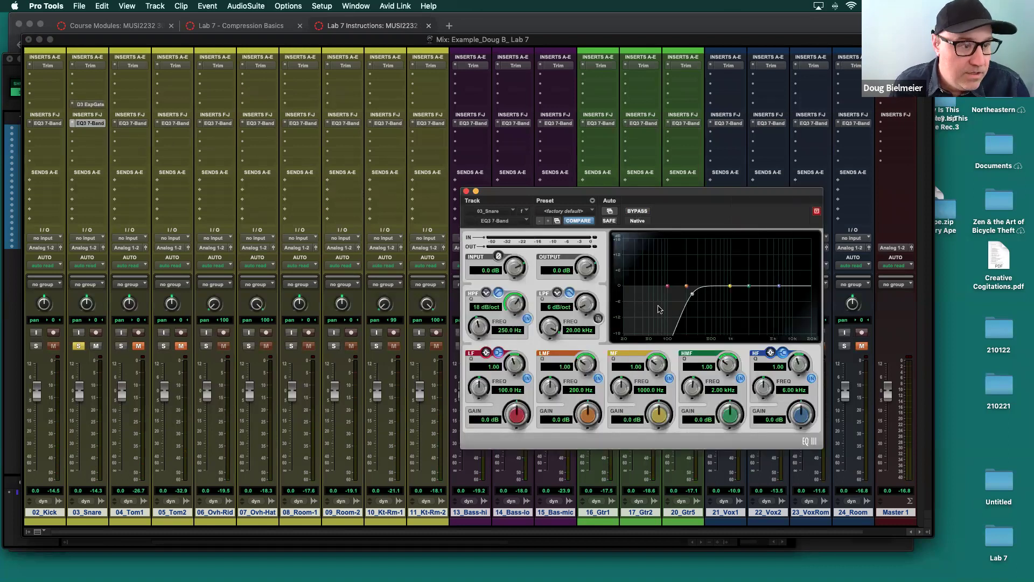
# Compare the kick and snare EQ3 settings, then close the EQ window.
pyautogui.click(51, 123)
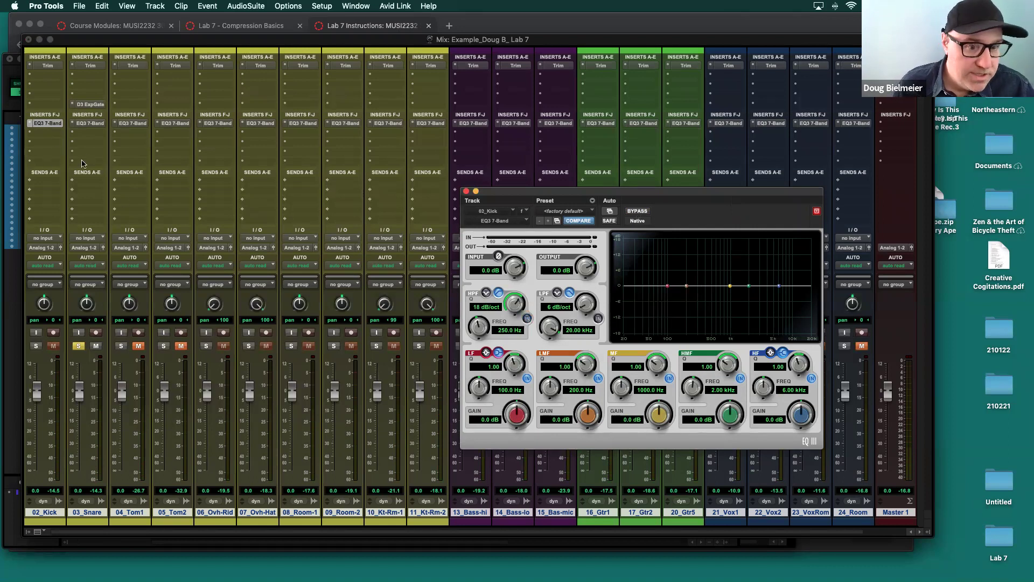
pyautogui.click(96, 125)
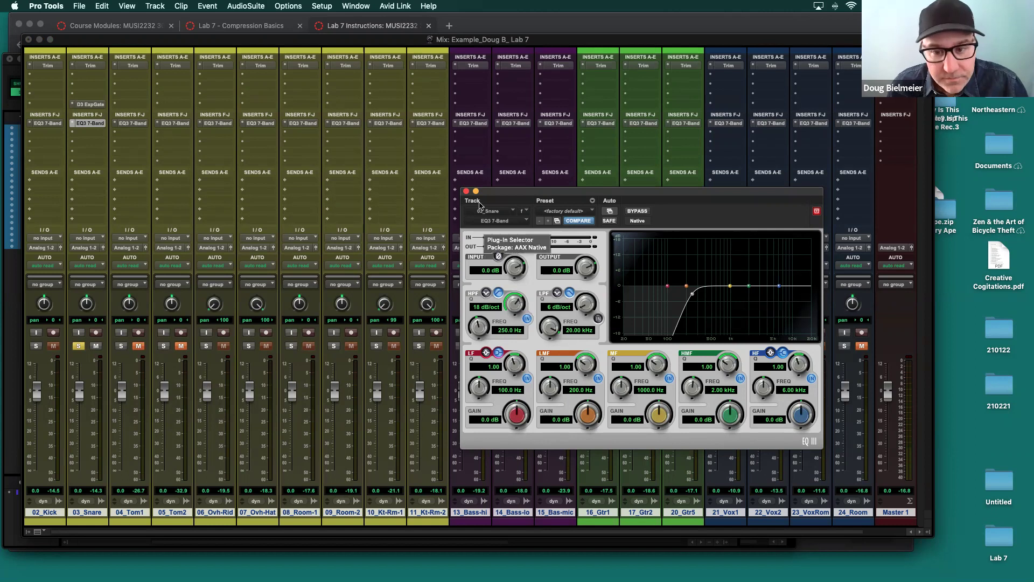
pyautogui.click(465, 191)
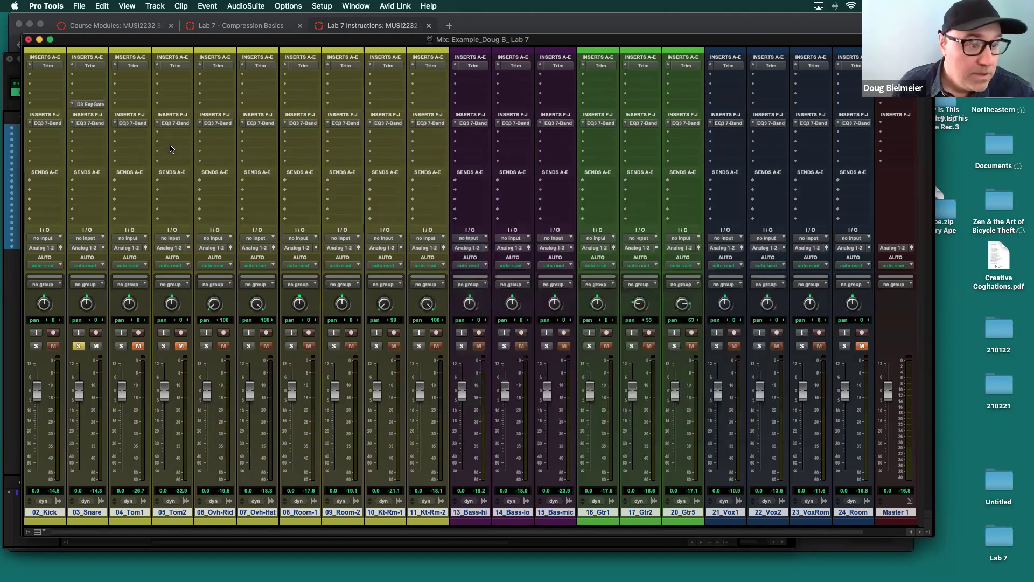
# Insert a Dyn3 Compressor/Limiter (mono) on the 03_Snare track.
pyautogui.click(73, 136)
pyautogui.moveTo(119, 135)
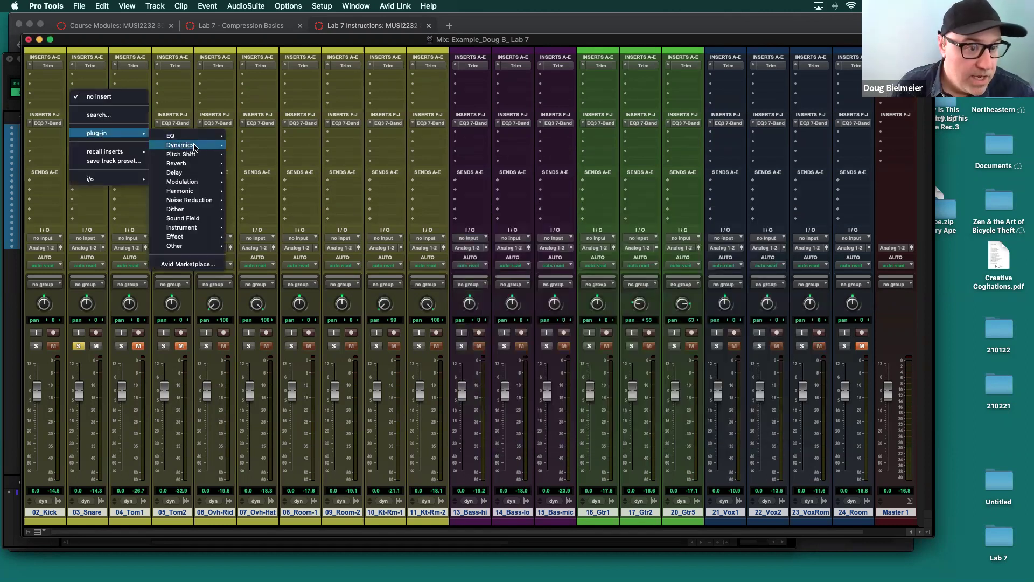
pyautogui.moveTo(197, 146)
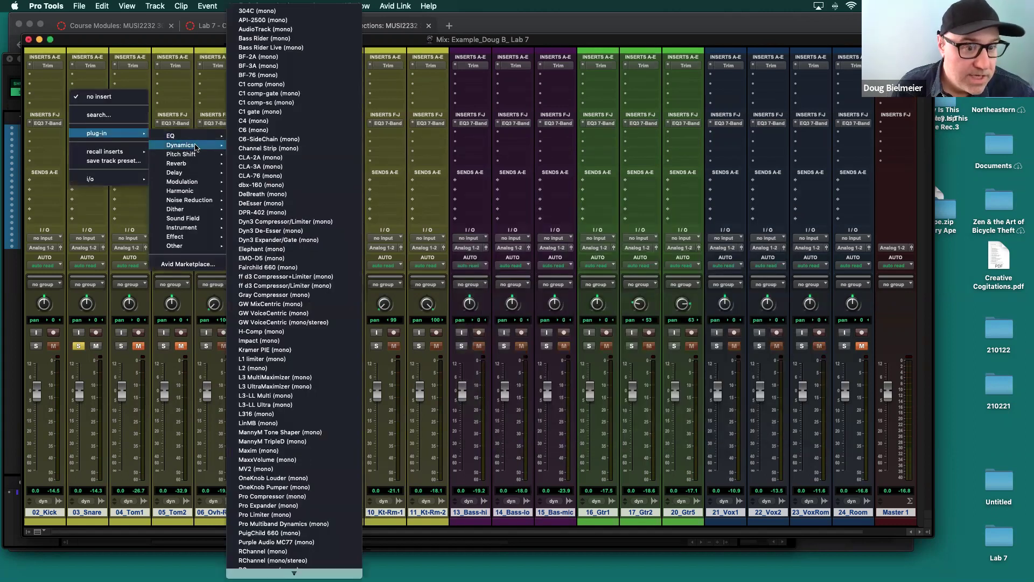
pyautogui.click(320, 223)
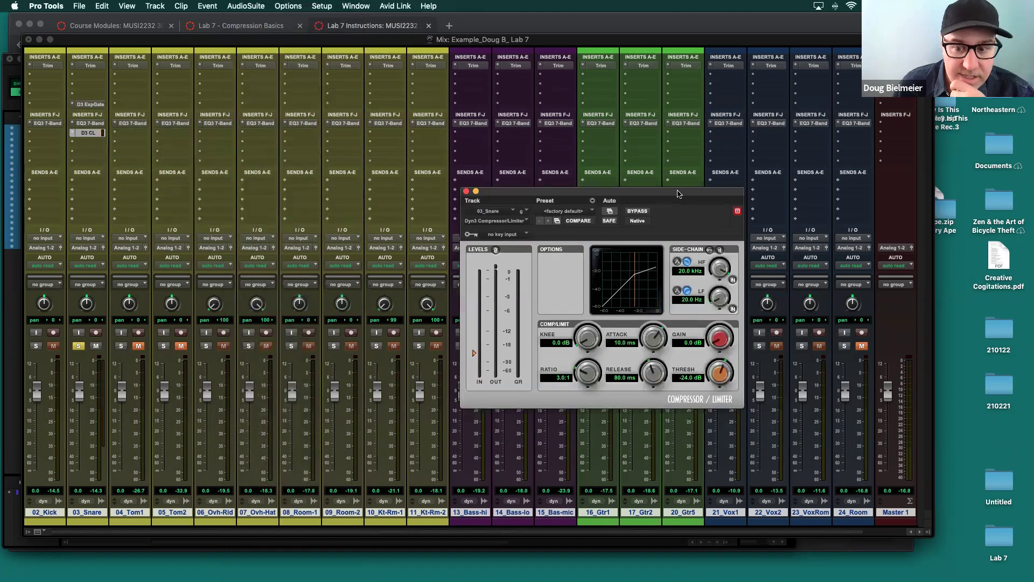
# Reposition the compressor window higher on screen, briefly checking the audio output device.
pyautogui.moveTo(646, 193); pyautogui.dragTo(538, 139)
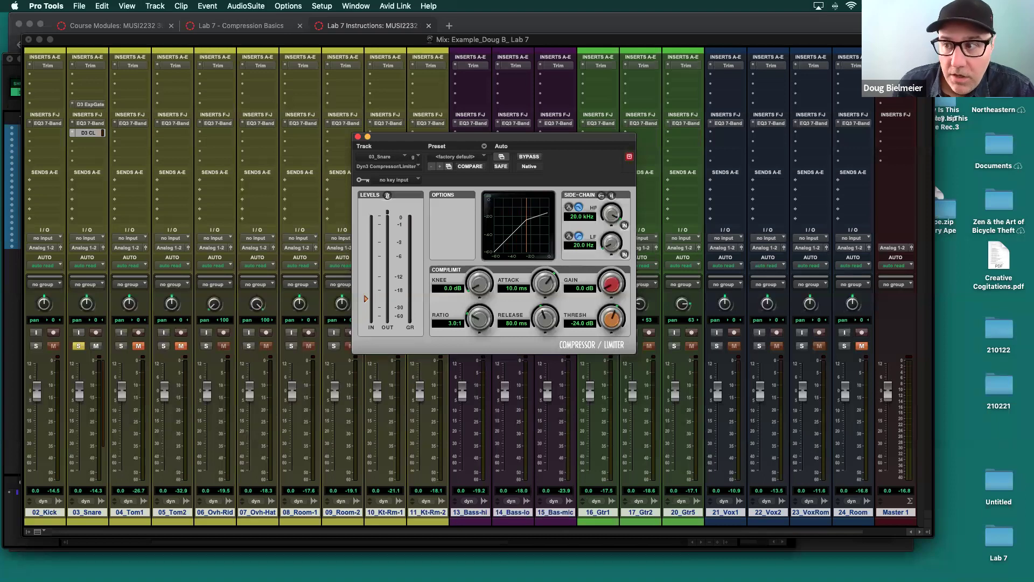
pyautogui.click(868, 6)
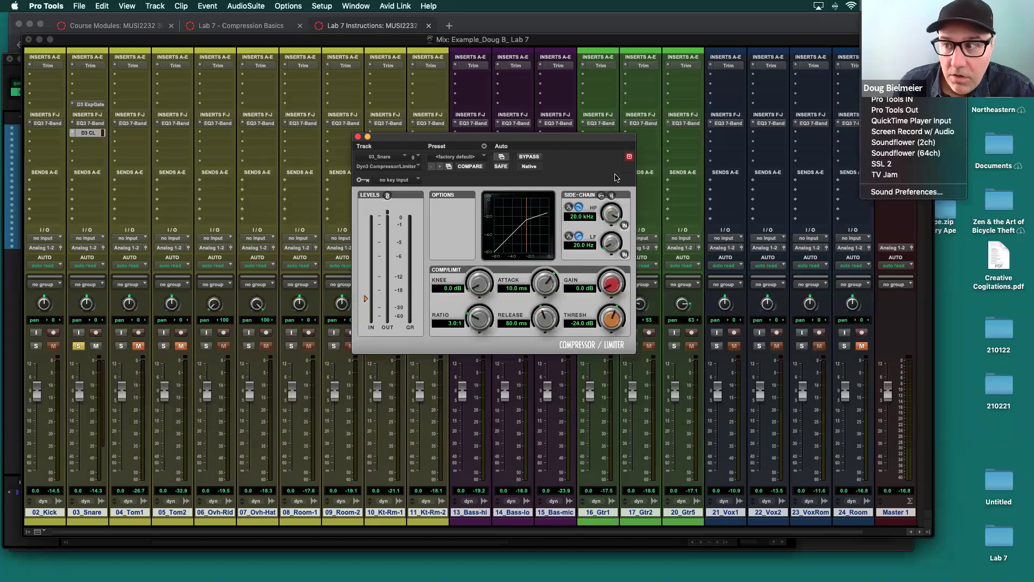
pyautogui.click(545, 136)
pyautogui.moveTo(545, 136); pyautogui.dragTo(521, 115)
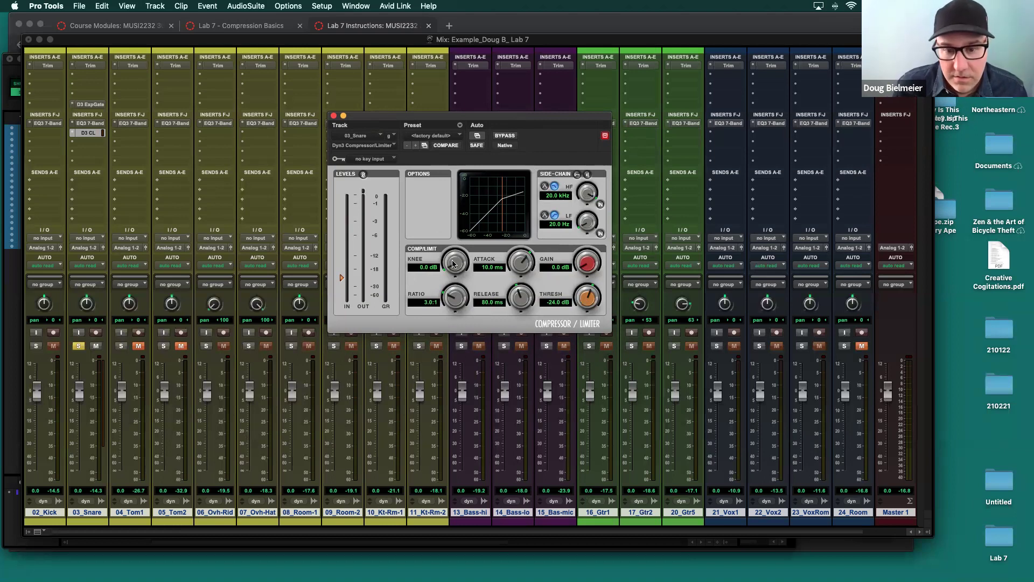
# Set the snare compressor to 10.0 us attack, 5.0 ms release, 100.0:1 ratio, -40.0 dB threshold.
pyautogui.moveTo(519, 265); pyautogui.dragTo(488, 337)
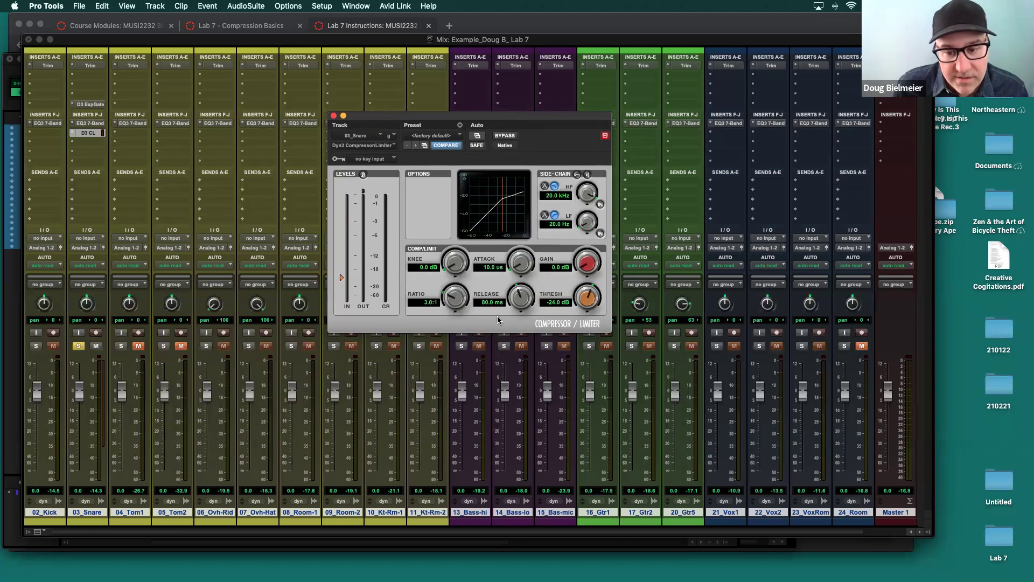
pyautogui.moveTo(520, 297); pyautogui.dragTo(518, 329)
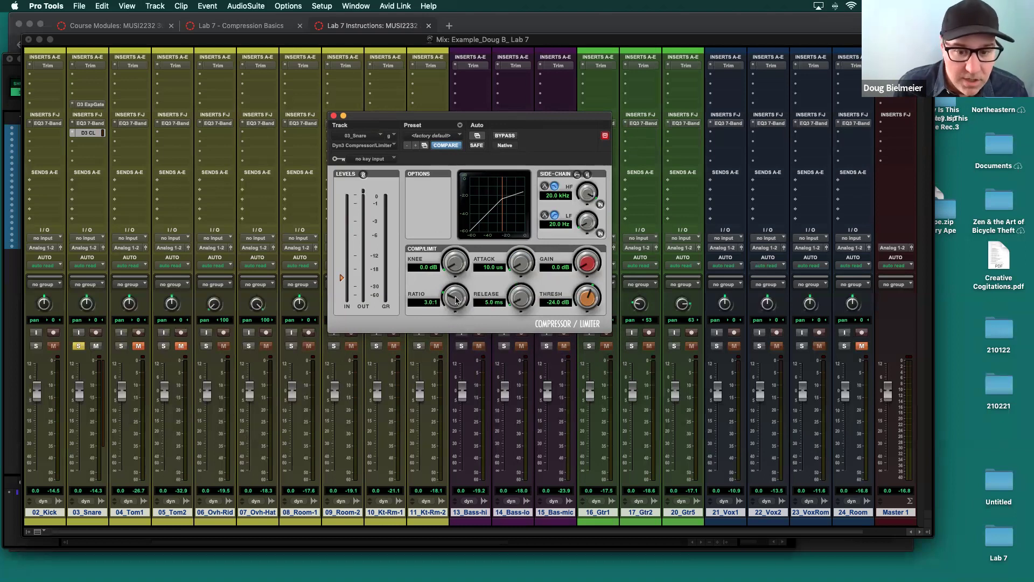
pyautogui.moveTo(455, 300); pyautogui.dragTo(455, 269)
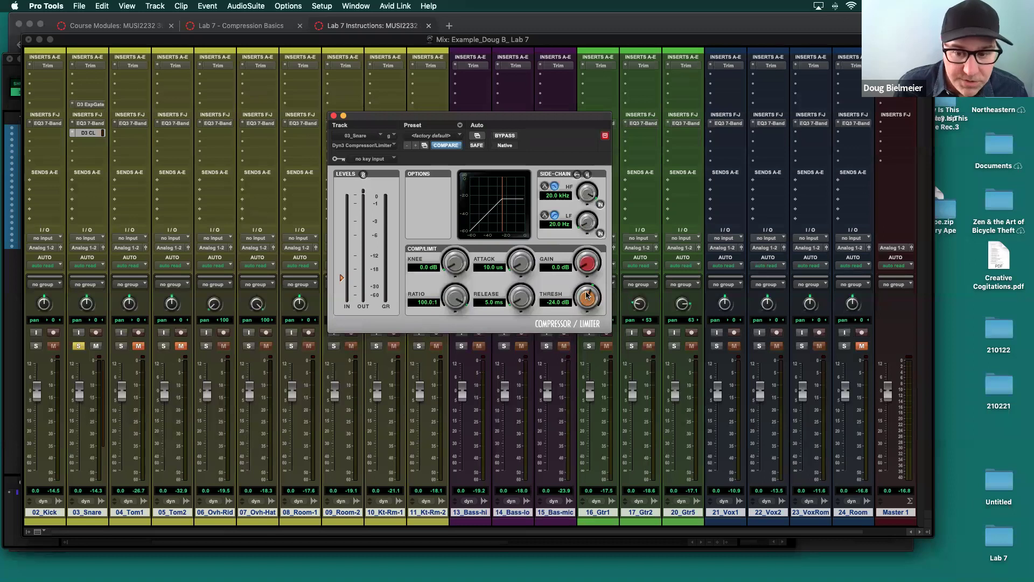
pyautogui.moveTo(581, 300); pyautogui.dragTo(566, 330)
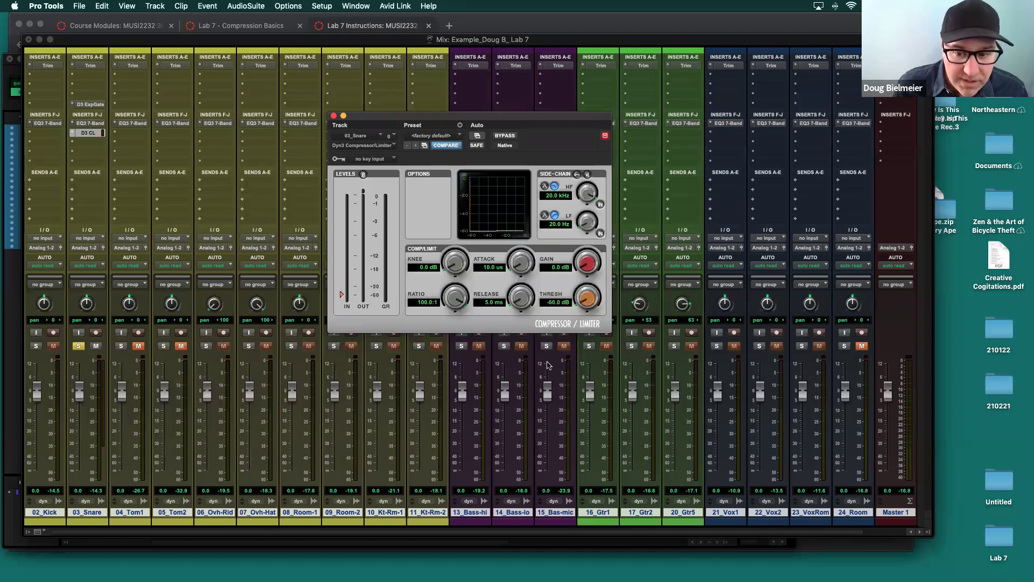
# Play the mix with the snare compressor bypassed, then re-enable it.
pyautogui.click(506, 136)
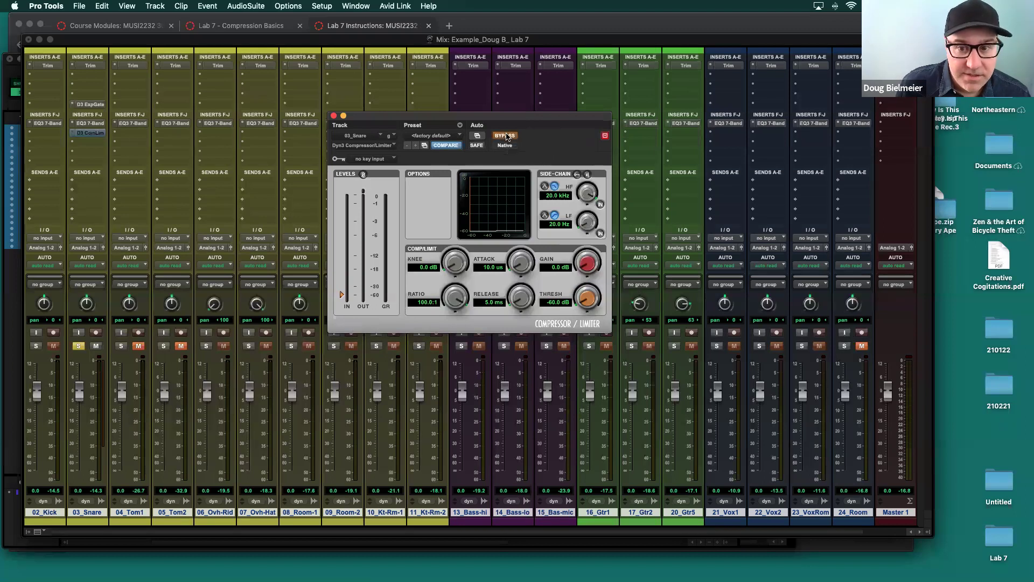
pyautogui.press('space')
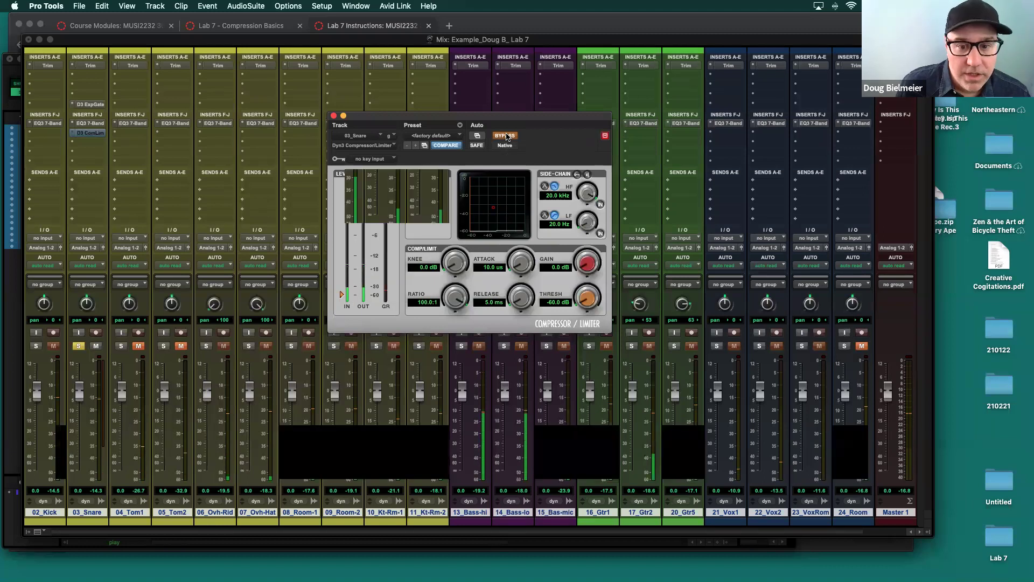
pyautogui.click(506, 136)
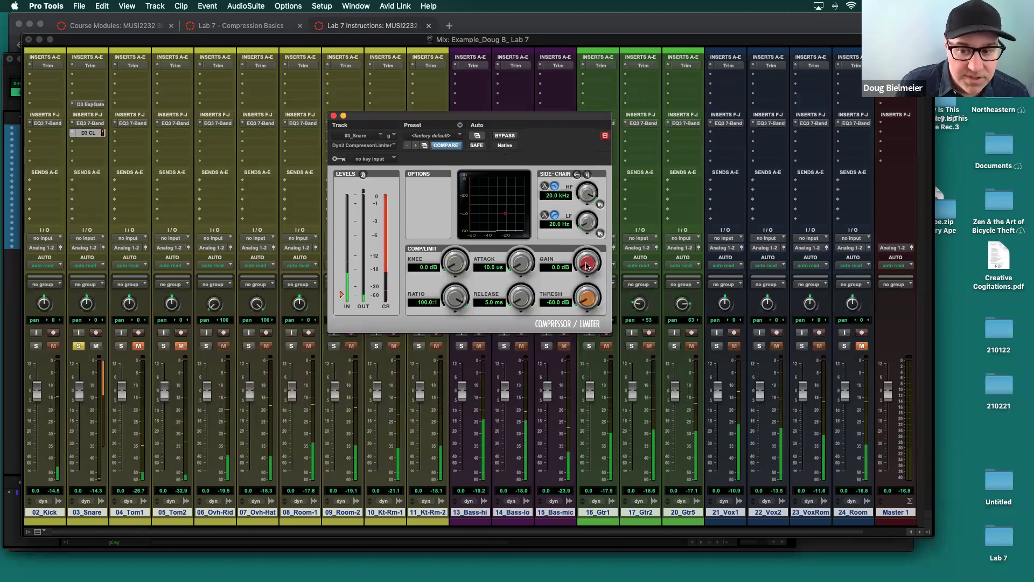
# Raise the snare compressor's makeup gain from 0.0 dB to 35.9 dB.
pyautogui.moveTo(587, 268); pyautogui.dragTo(587, 176)
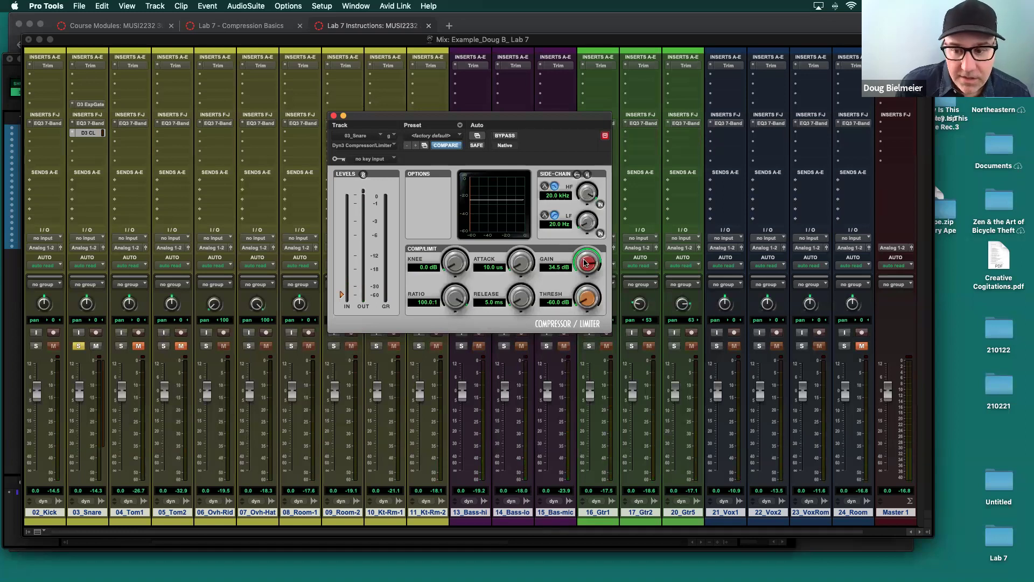
pyautogui.moveTo(586, 263); pyautogui.dragTo(586, 260)
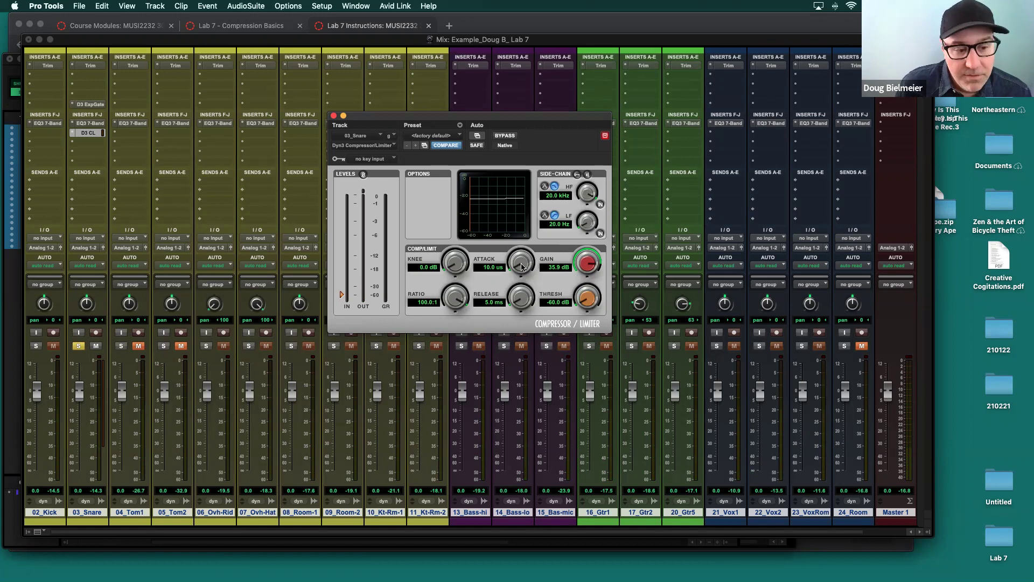
# Try the snare compressor attack from 10.0 us to 300.0 ms, then start playback.
pyautogui.scroll(5, 520, 264)
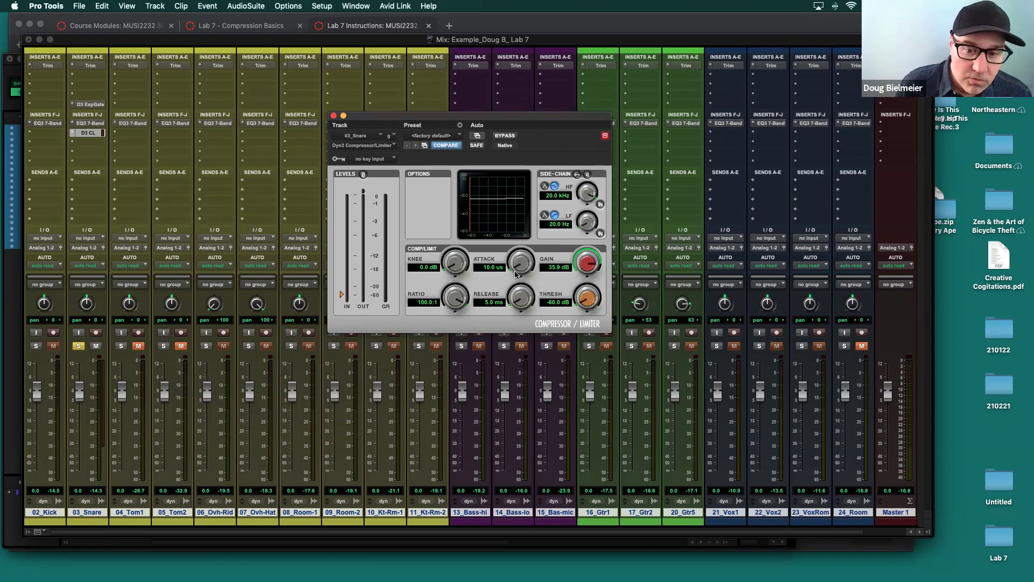
pyautogui.moveTo(515, 272); pyautogui.dragTo(515, 286)
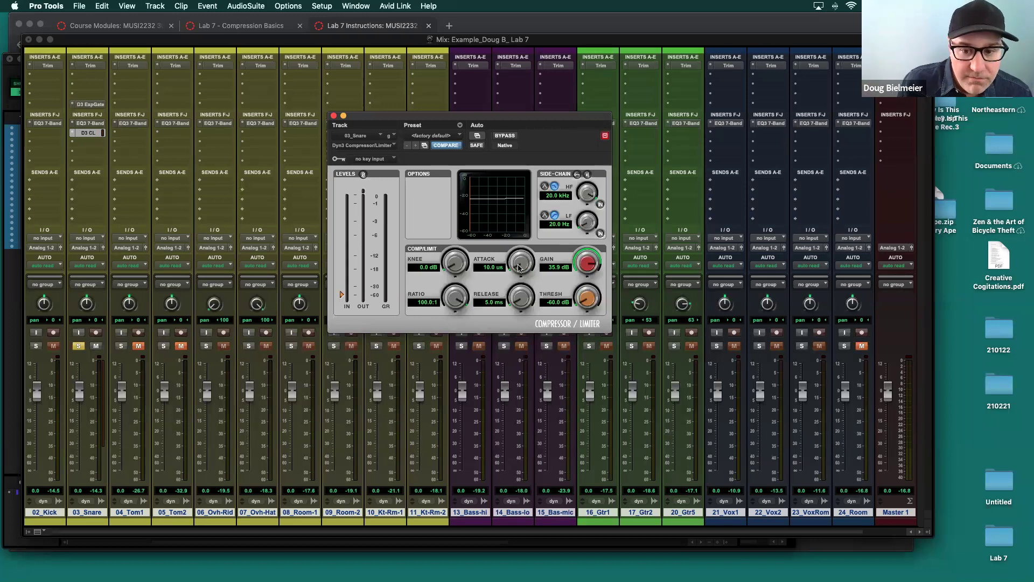
pyautogui.moveTo(519, 268); pyautogui.dragTo(520, 164)
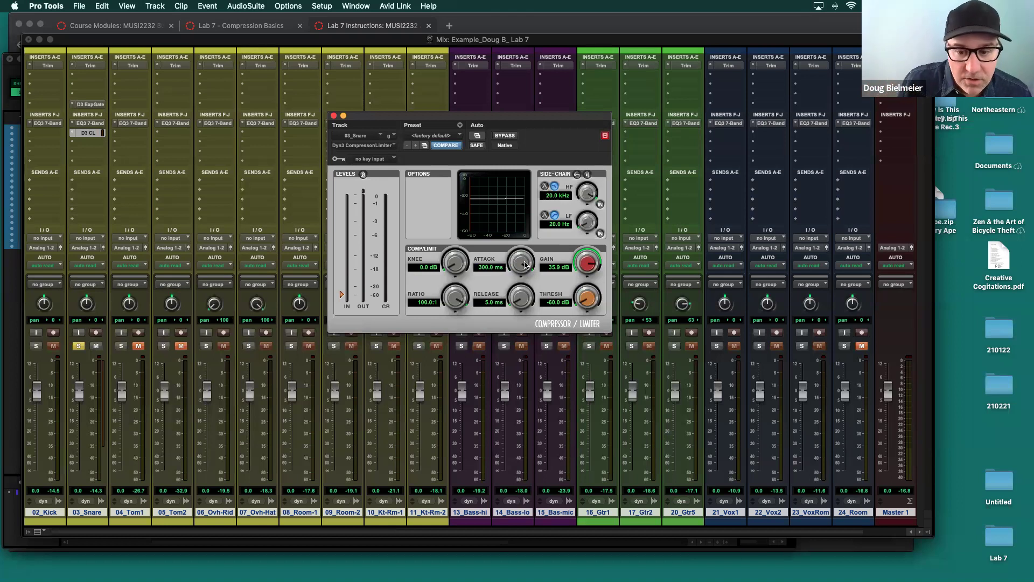
pyautogui.moveTo(521, 263); pyautogui.dragTo(489, 366)
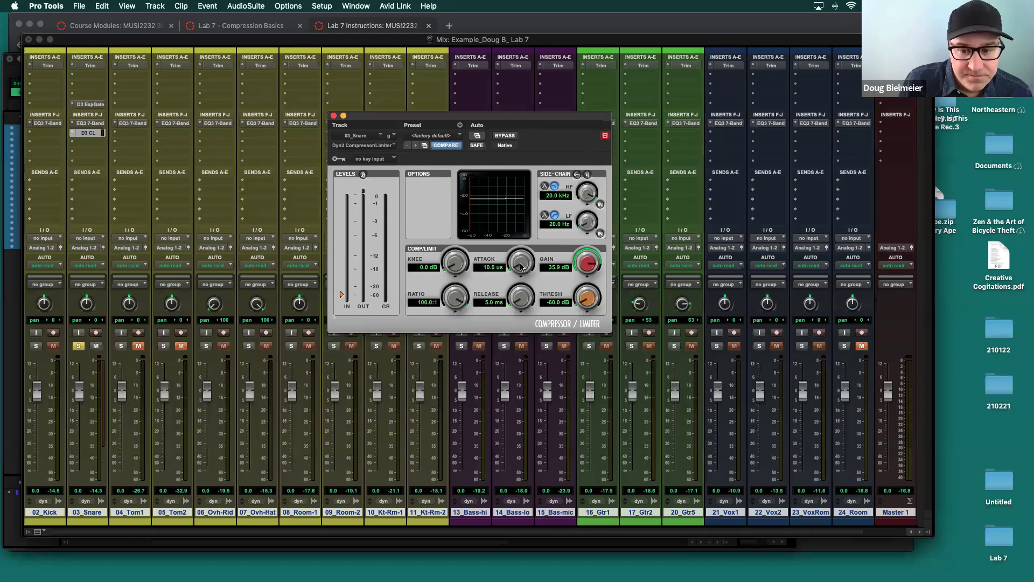
pyautogui.press('space')
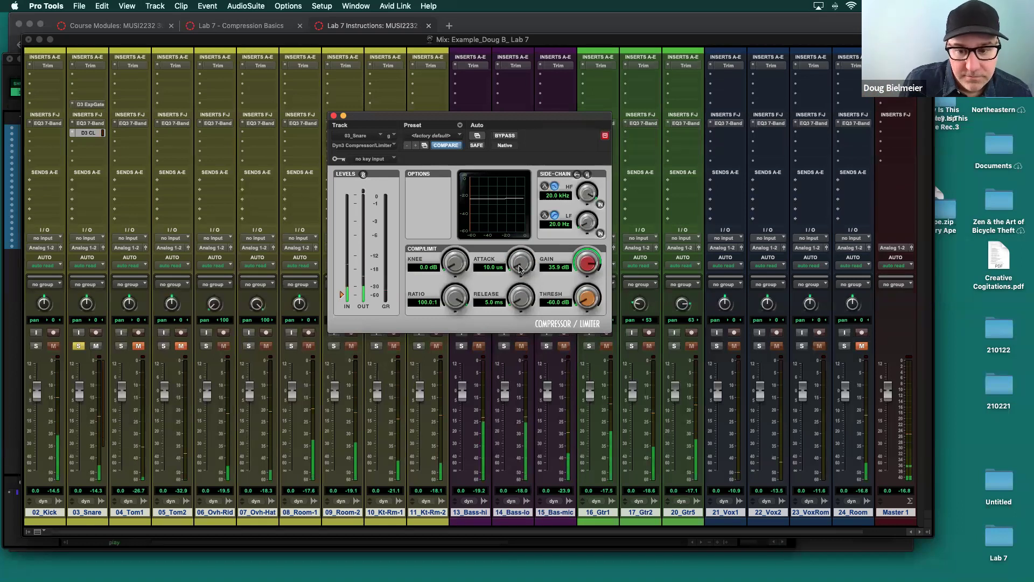
# Fine-tune the snare compressor attack during playback until it reads 24.0 ms.
pyautogui.moveTo(520, 270); pyautogui.dragTo(513, 195)
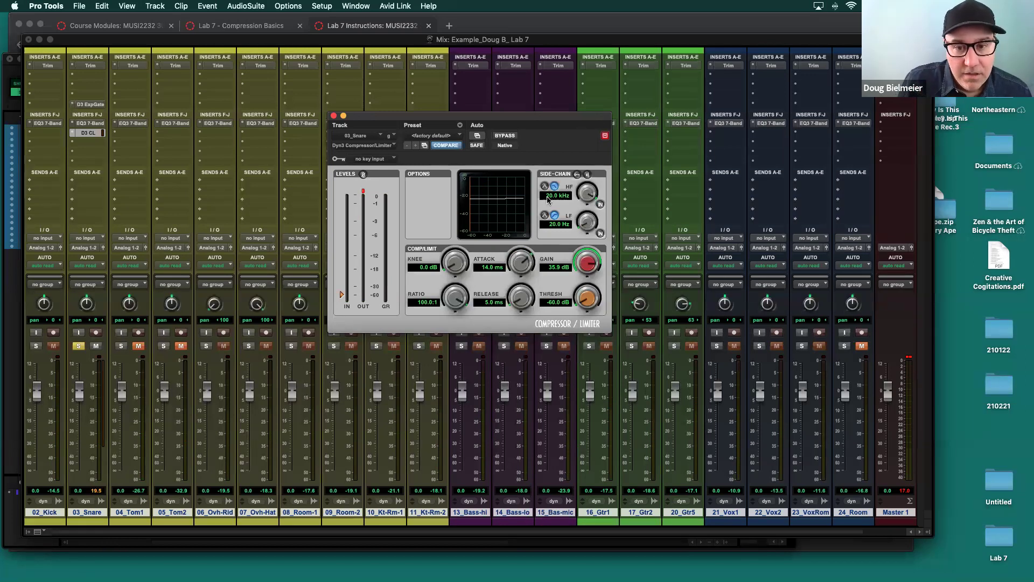
pyautogui.moveTo(514, 116); pyautogui.dragTo(459, 112)
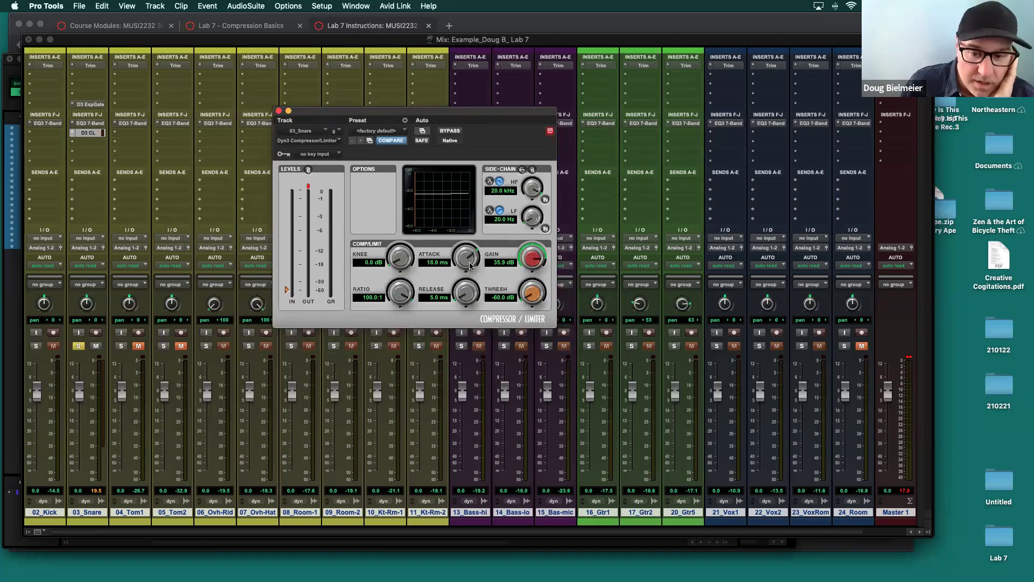
pyautogui.moveTo(470, 263); pyautogui.dragTo(428, 321)
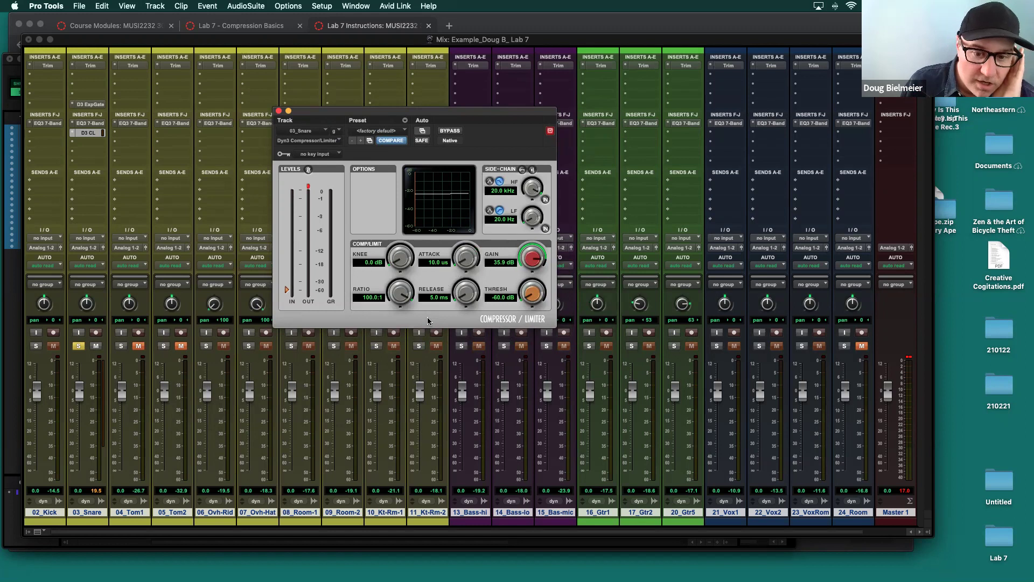
pyautogui.moveTo(429, 321); pyautogui.dragTo(435, 261)
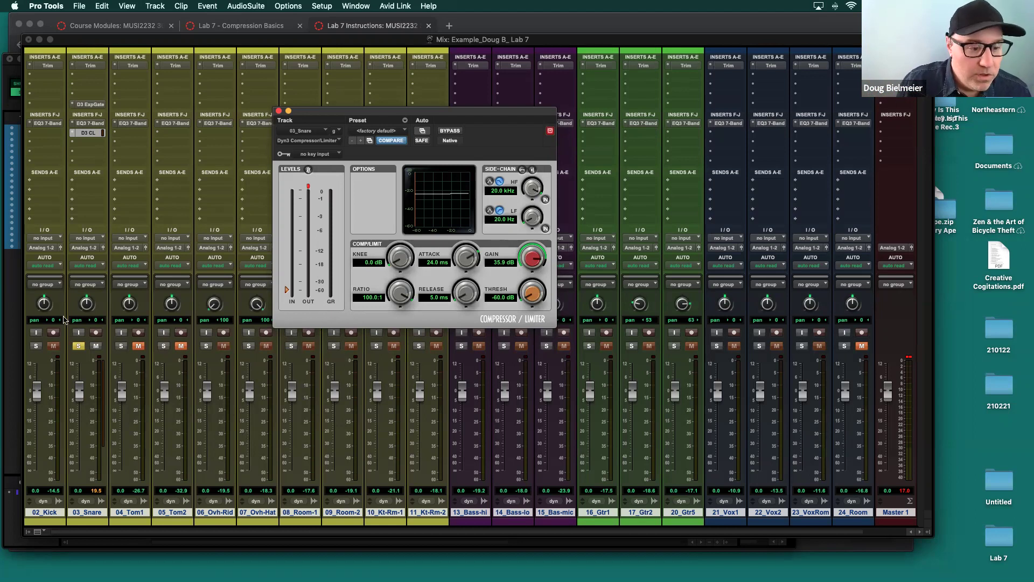
# Play the mix while muting and unmuting 03_Snare to audition it.
pyautogui.click(95, 348)
pyautogui.press('space')
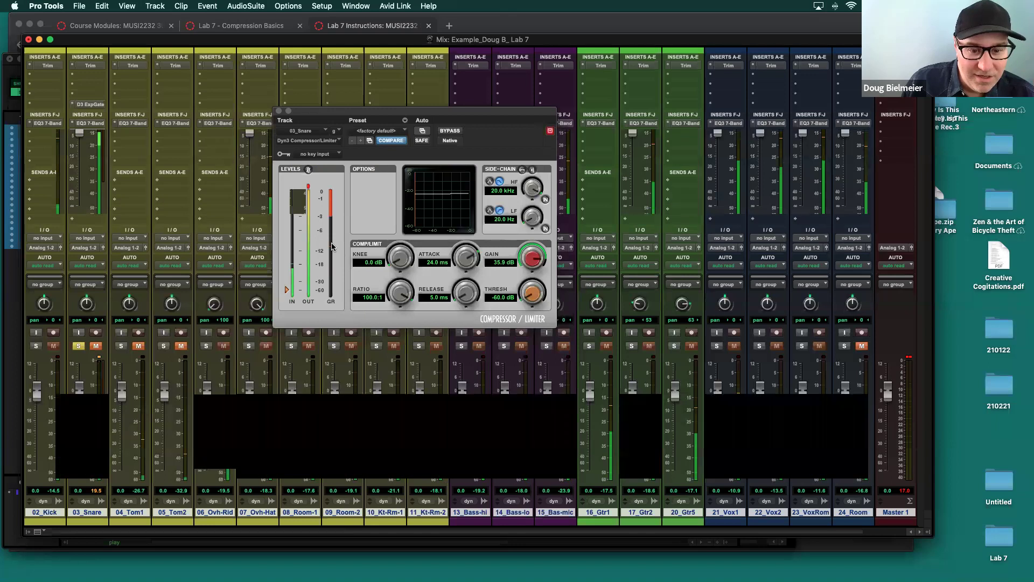
pyautogui.click(96, 347)
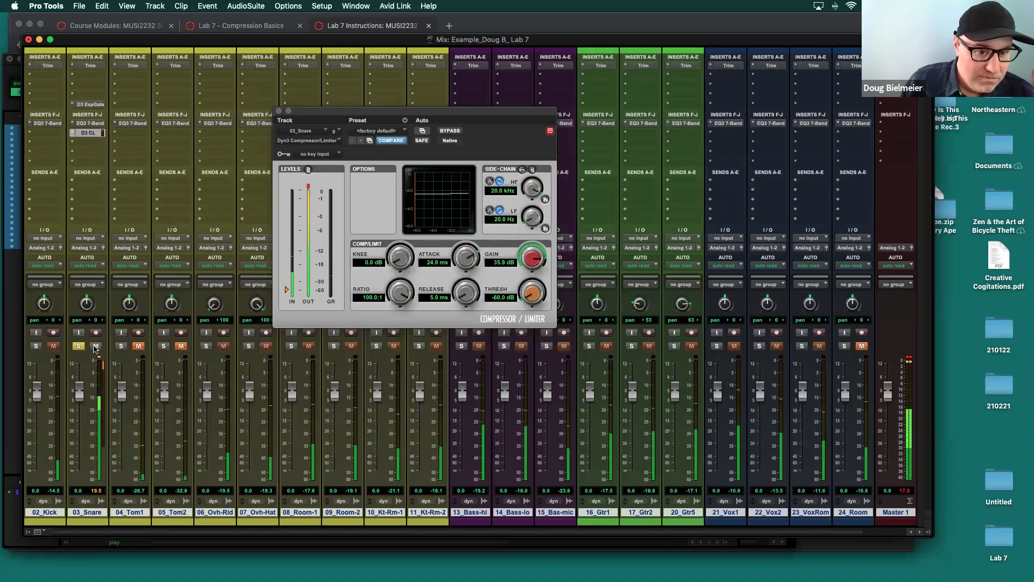
pyautogui.click(96, 346)
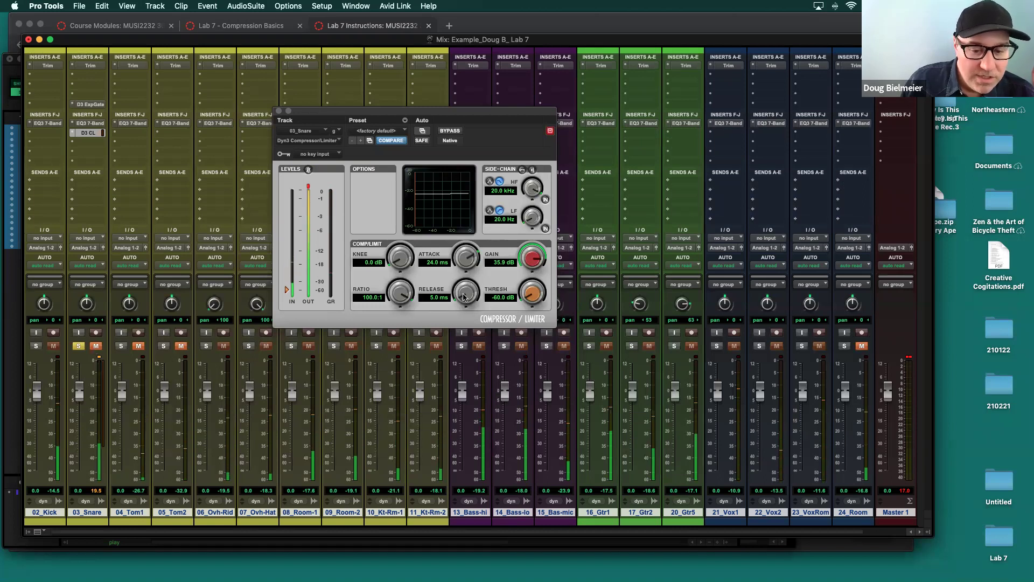
# Adjust the snare compressor's release, settling it at 372.8 ms.
pyautogui.moveTo(465, 298); pyautogui.dragTo(476, 221)
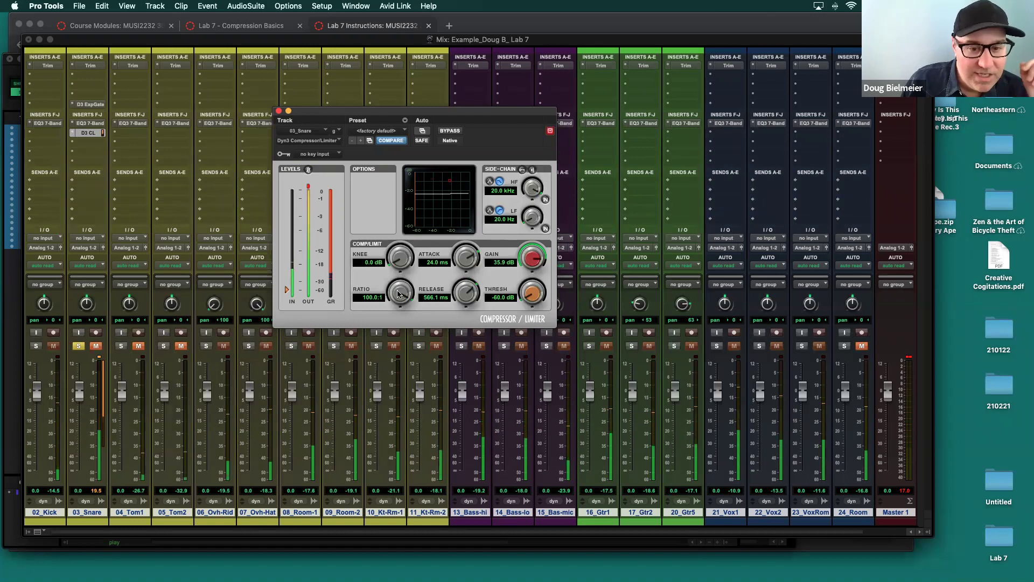
pyautogui.click(97, 347)
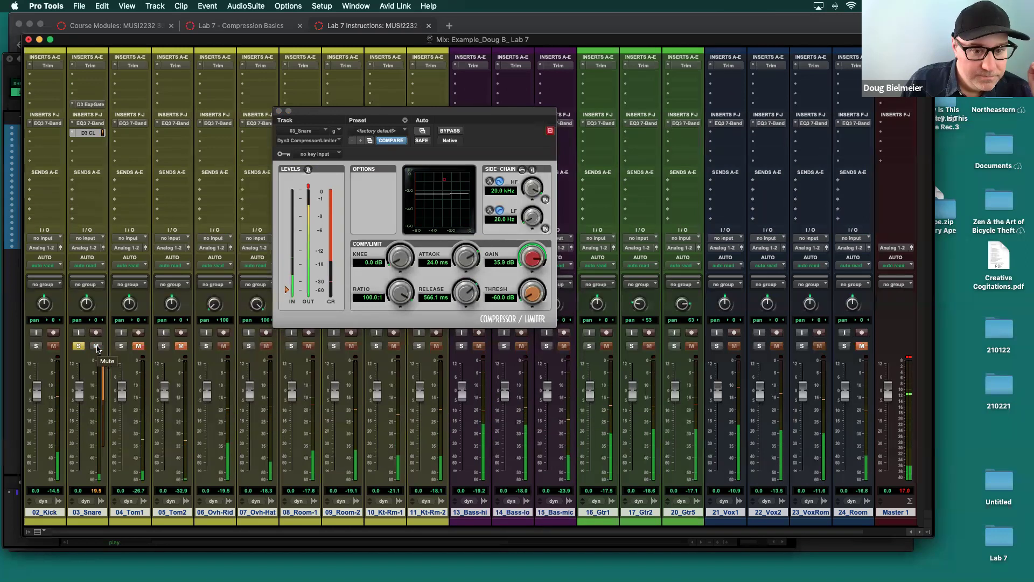
pyautogui.click(460, 296)
pyautogui.moveTo(461, 296); pyautogui.dragTo(452, 319)
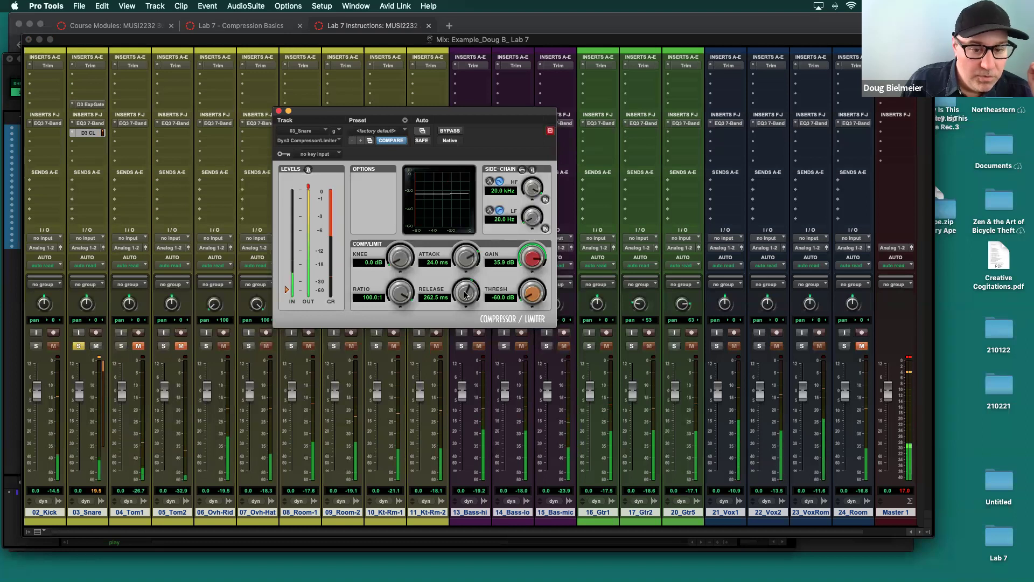
pyautogui.moveTo(466, 294); pyautogui.dragTo(468, 258)
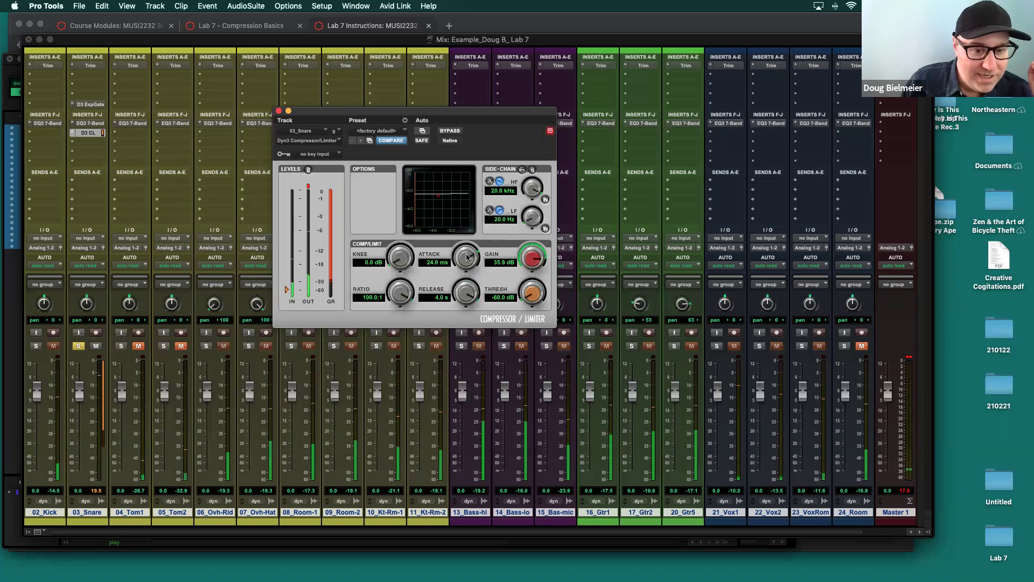
pyautogui.moveTo(467, 258); pyautogui.dragTo(460, 299)
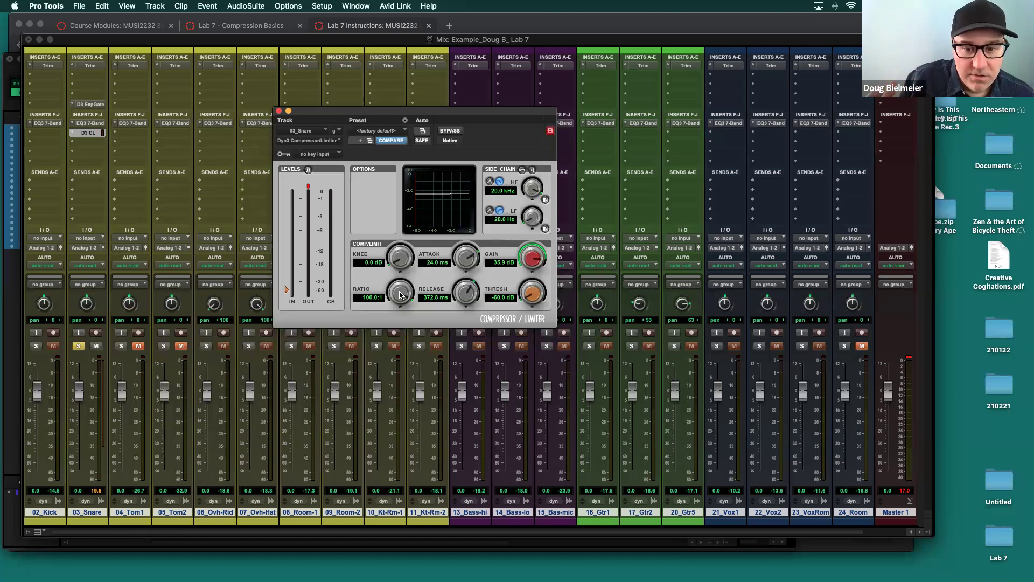
# During playback, lower the snare compressor ratio from 100.0:1 to 2.4:1.
pyautogui.press('space')
pyautogui.moveTo(399, 298); pyautogui.dragTo(370, 375)
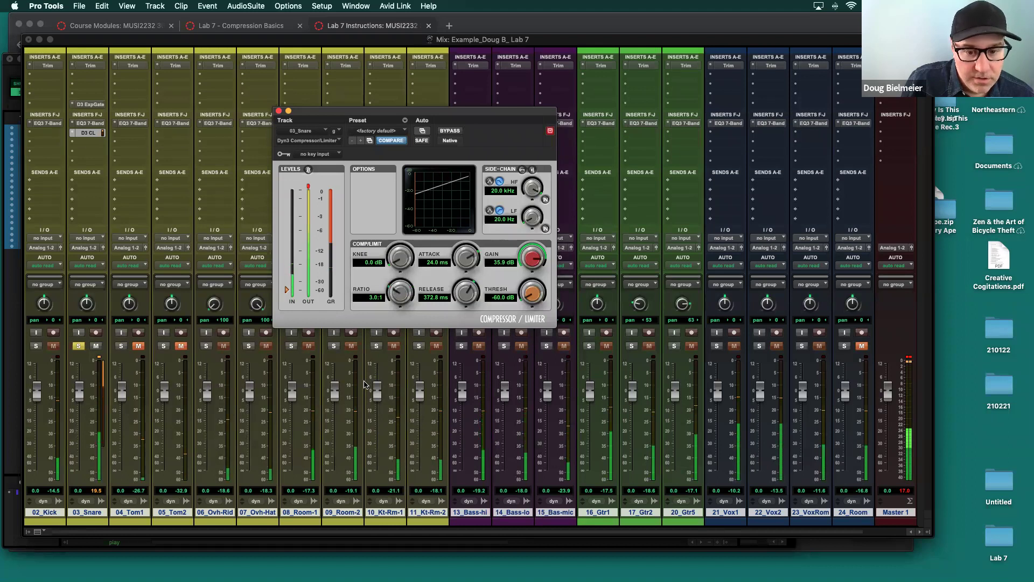
pyautogui.moveTo(369, 376); pyautogui.dragTo(364, 405)
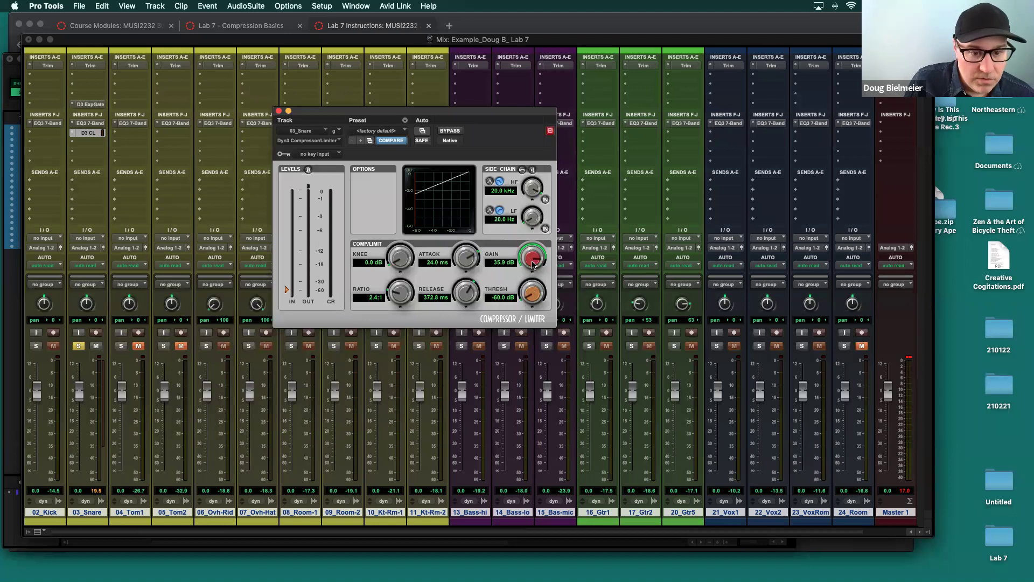
# During playback, bring the snare compressor's makeup gain down to 14.7 dB, clearing the clip indicator.
pyautogui.press('space')
pyautogui.moveTo(531, 263)
pyautogui.mouseDown()
pyautogui.moveTo(516, 304)
pyautogui.moveTo(532, 293)
pyautogui.moveTo(530, 262)
pyautogui.mouseUp()
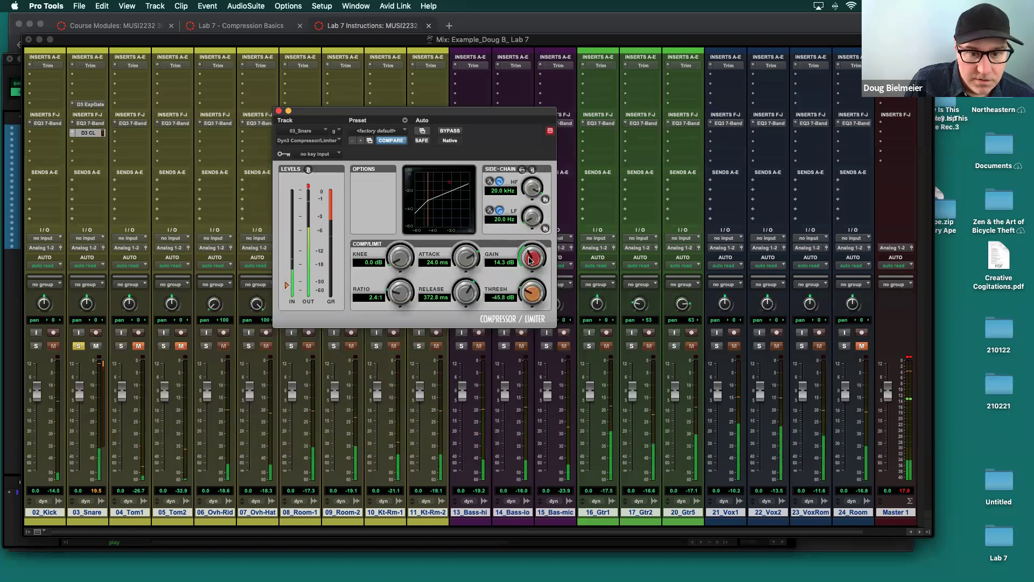
pyautogui.click(308, 187)
pyautogui.moveTo(528, 261); pyautogui.dragTo(527, 258)
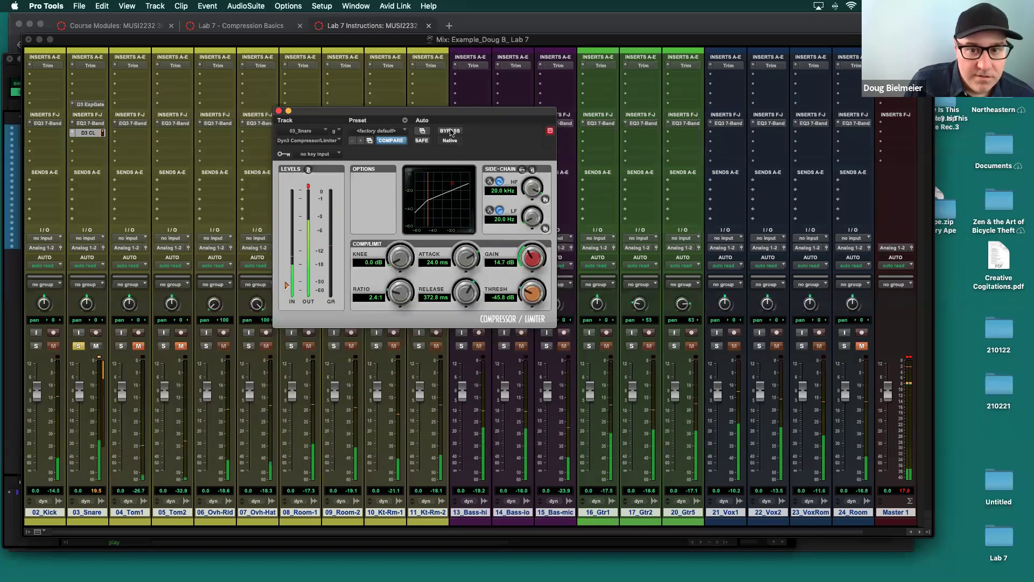
# Compare the snare compressor bypassed and active, then move its window toward the upper left.
pyautogui.click(450, 130)
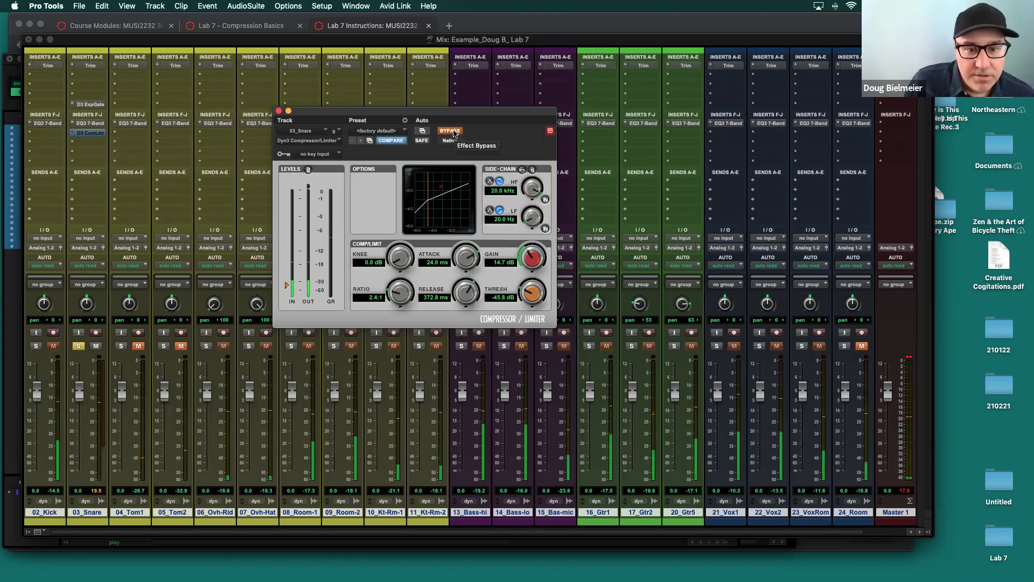
pyautogui.click(450, 131)
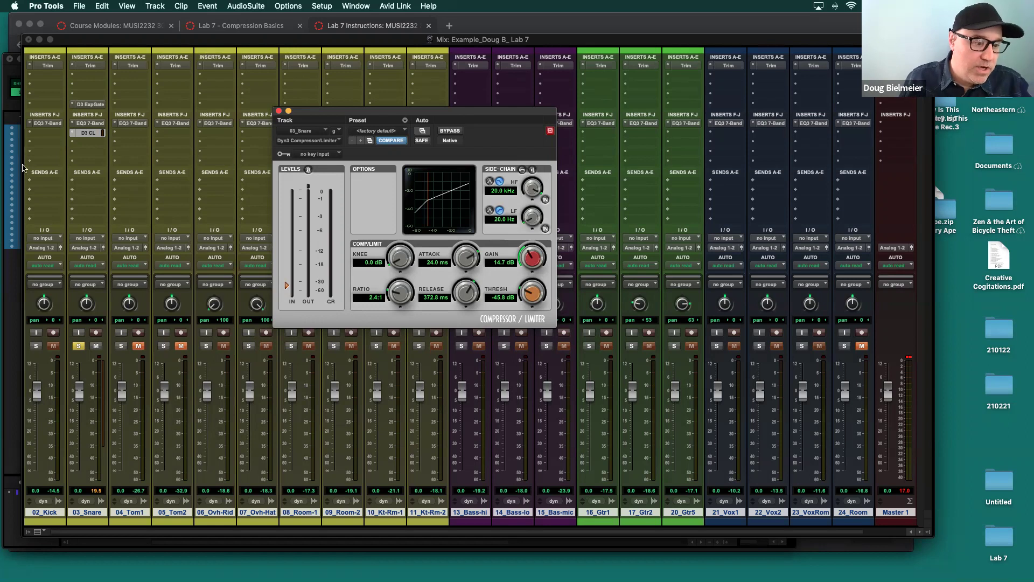
pyautogui.moveTo(324, 114); pyautogui.dragTo(197, 136)
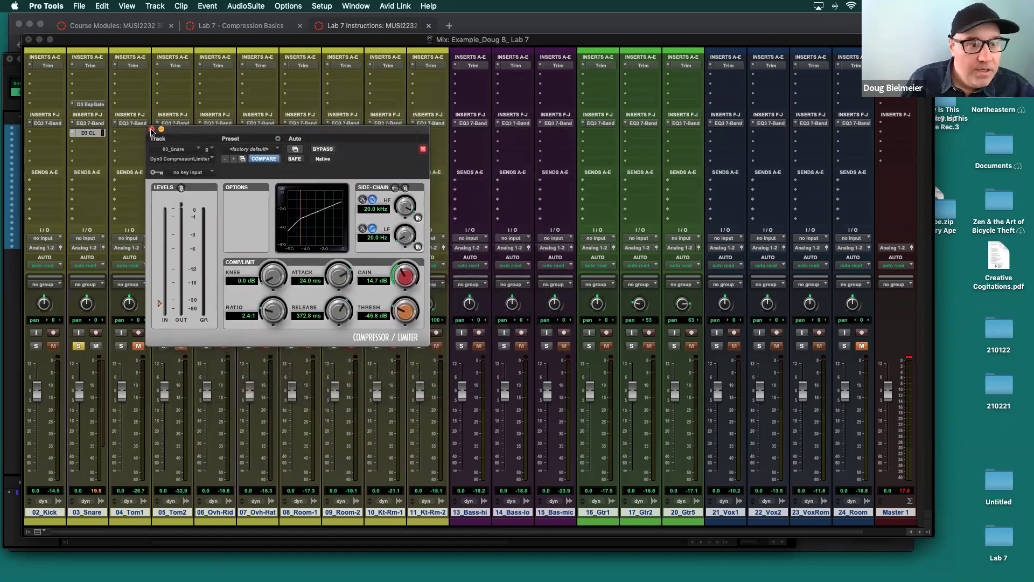
# Close the compressor window, take 03_Snare out of solo, and play the full mix.
pyautogui.press('super+w')
pyautogui.hscroll(2, 808, 251)
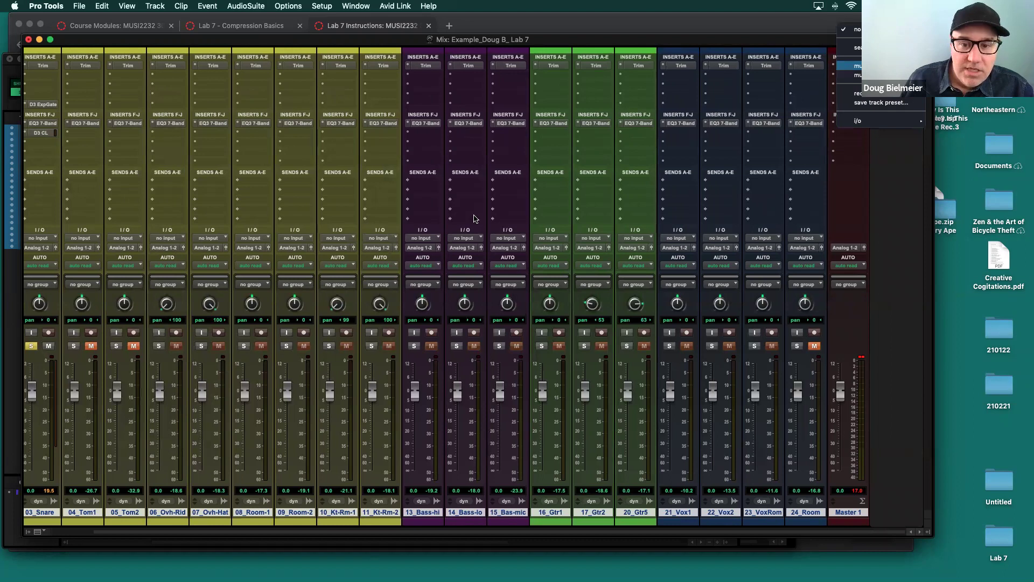
pyautogui.hscroll(-2, 471, 220)
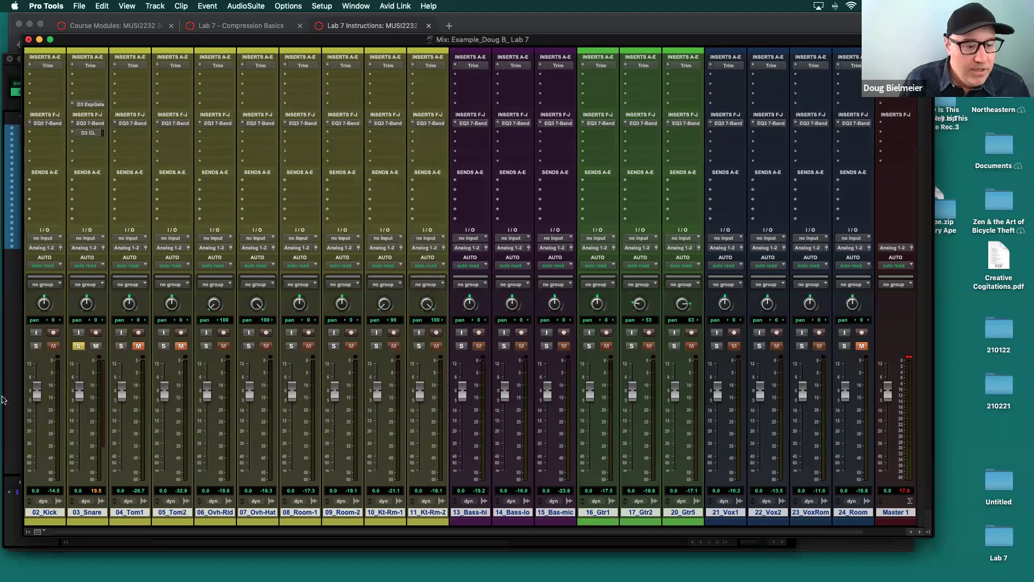
pyautogui.click(79, 346)
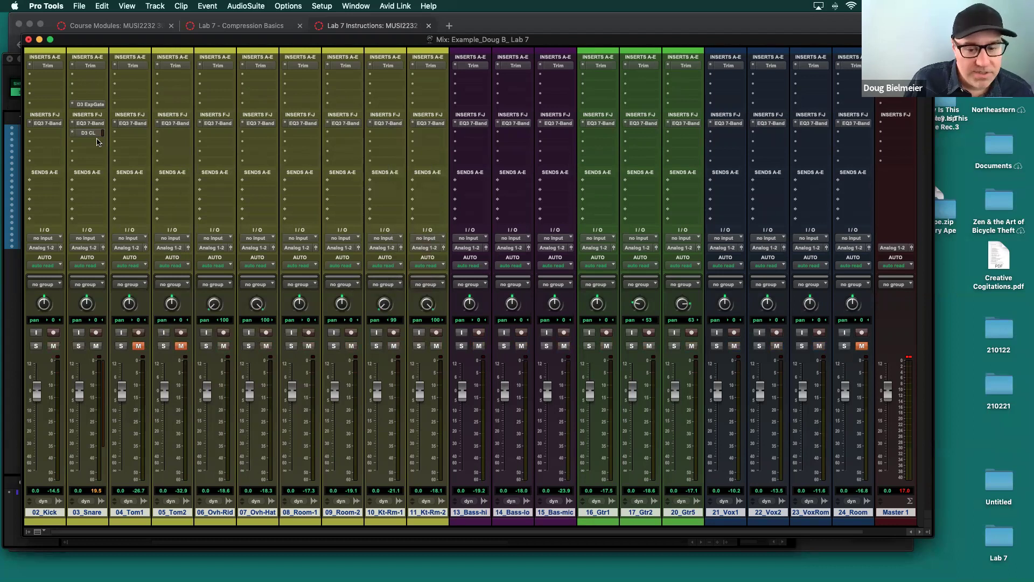
pyautogui.press('space')
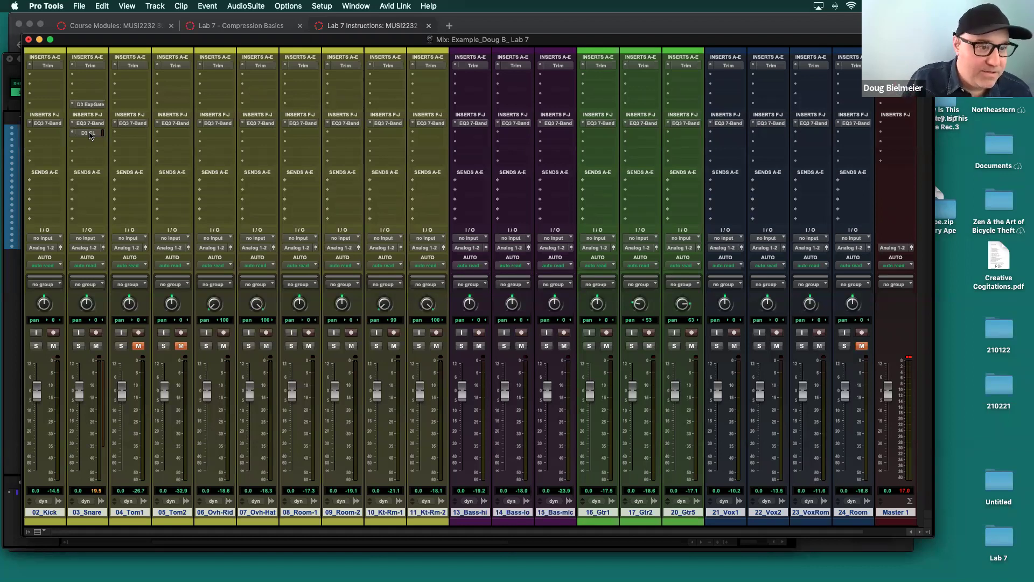
# Replay the full mix, bypassing the snare compressor and then re-enabling it.
pyautogui.press('space')
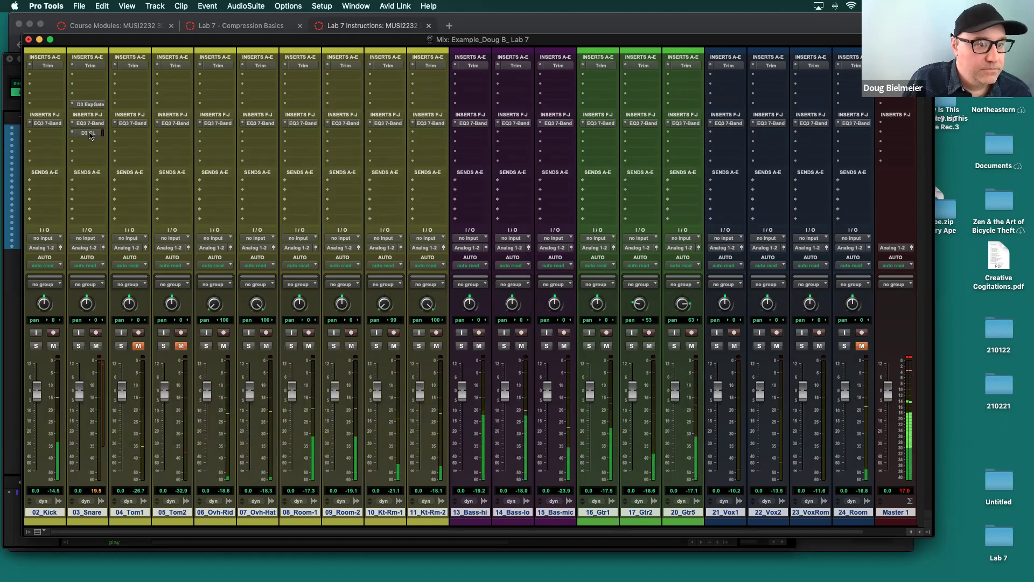
pyautogui.keyDown('super'); pyautogui.click(90, 134); pyautogui.keyUp('super')
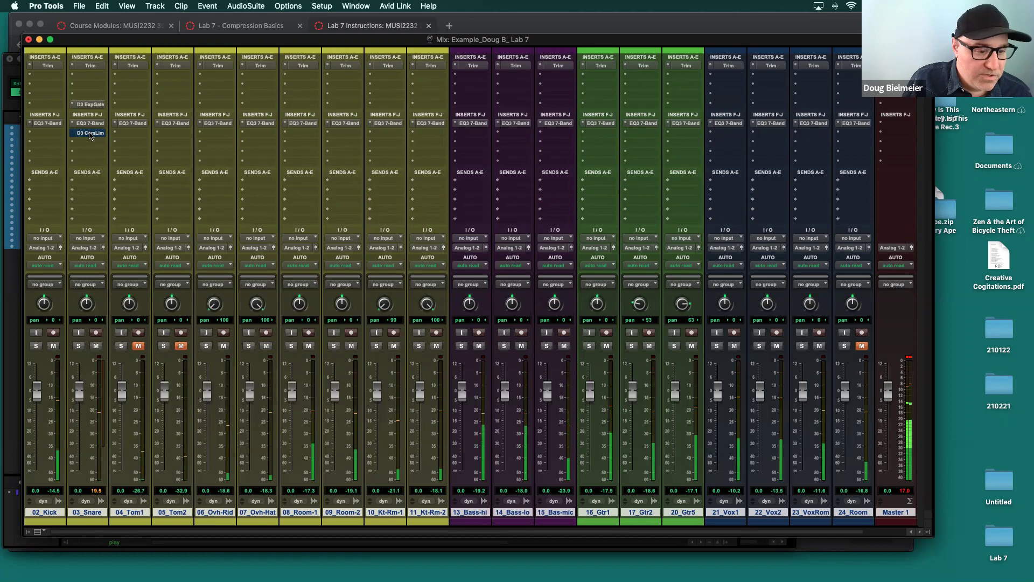
pyautogui.keyDown('super'); pyautogui.click(90, 134); pyautogui.keyUp('super')
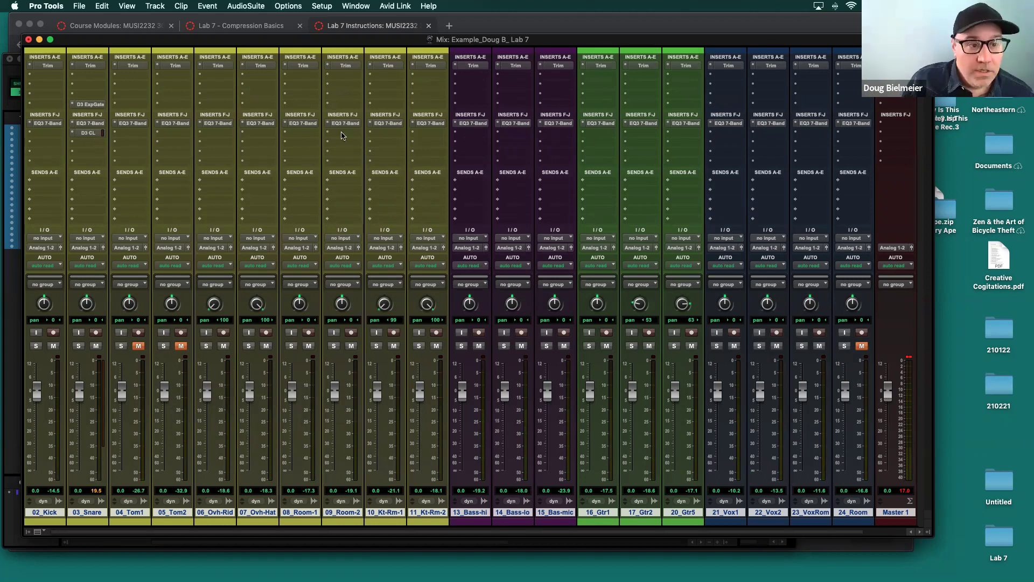
# Insert an EQ3 7-Band on Master 1's first insert, bypass it and close its window.
pyautogui.hscroll(3, 383, 144)
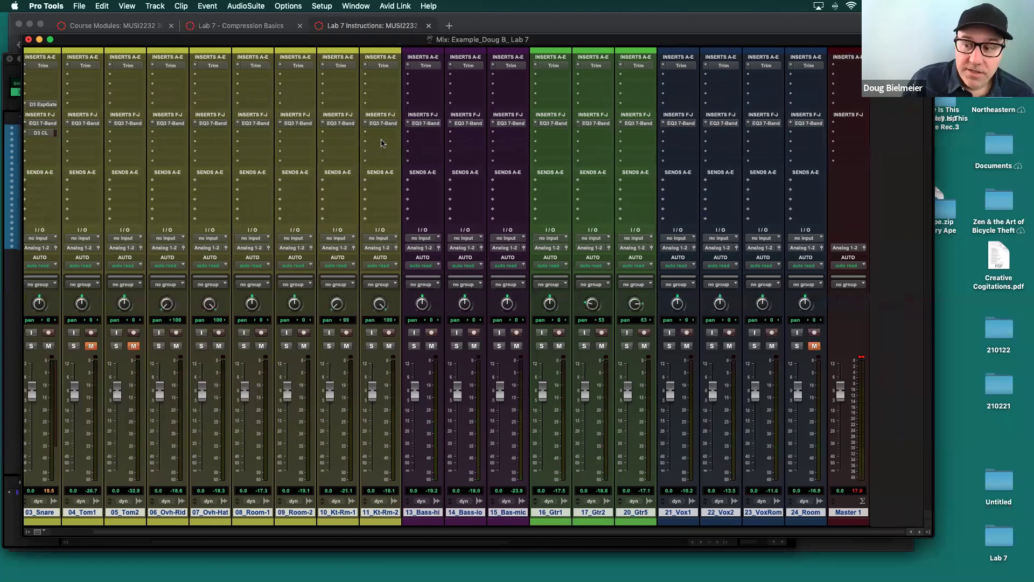
pyautogui.click(834, 65)
pyautogui.moveTo(840, 65)
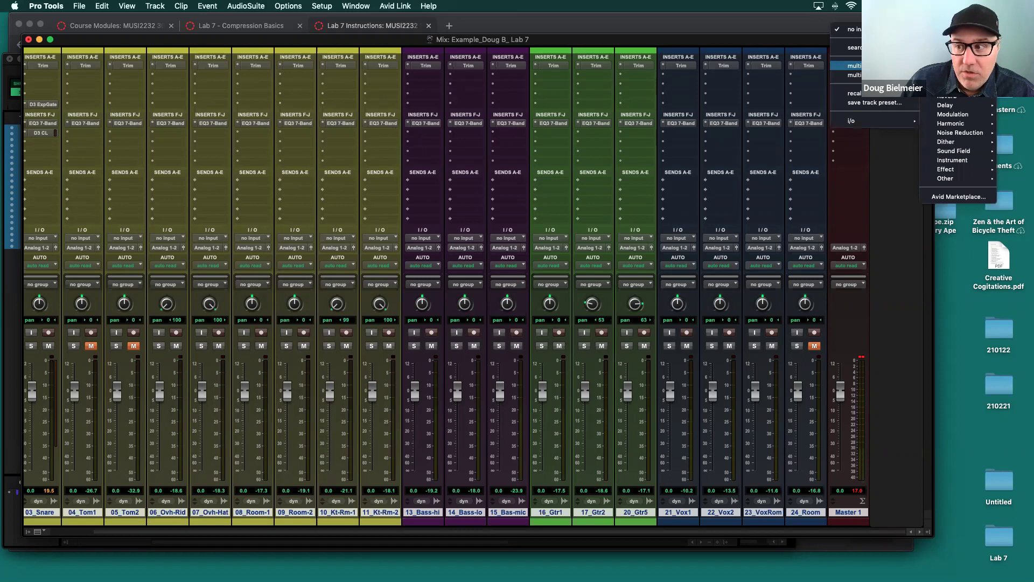
pyautogui.moveTo(948, 69)
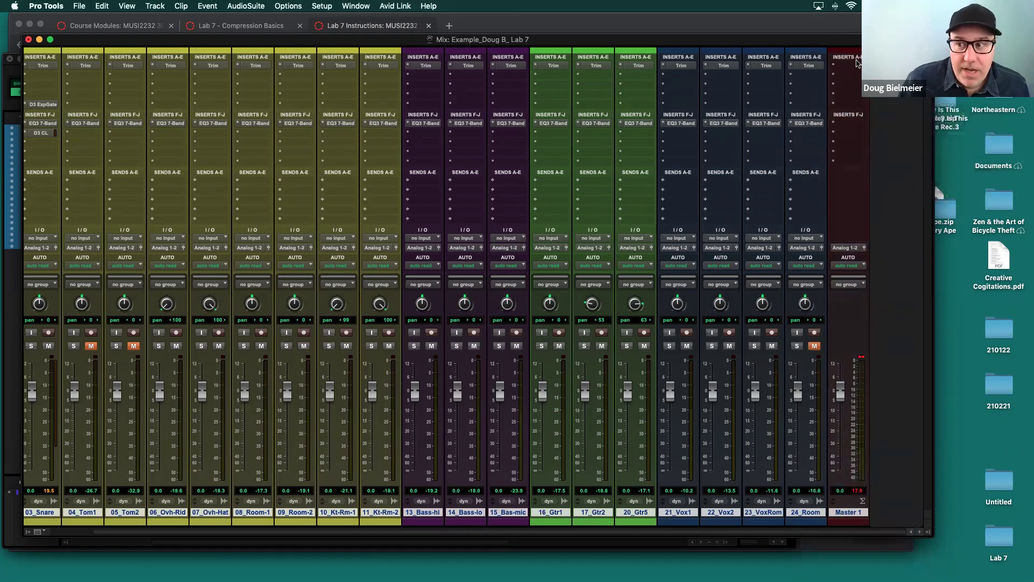
pyautogui.keyDown('super'); pyautogui.click(850, 65); pyautogui.keyUp('super')
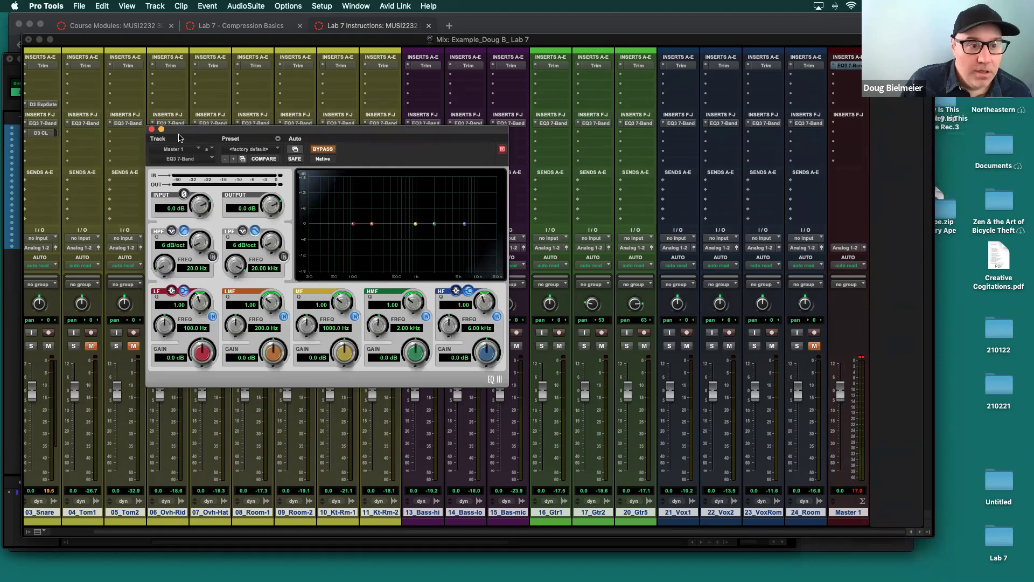
pyautogui.click(151, 130)
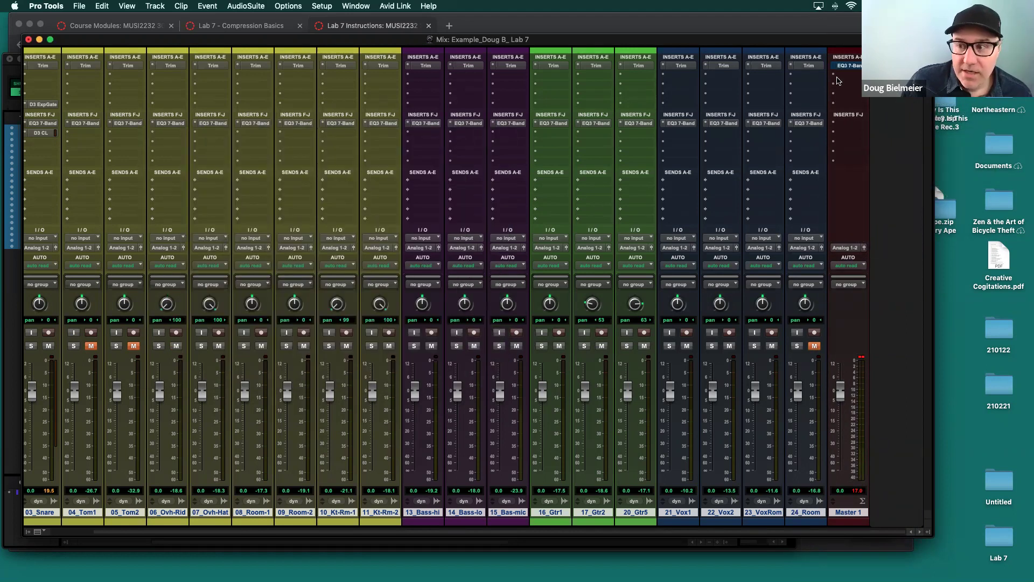
# Insert the Maxim limiter from the Dynamics plug-ins on Master 1's next insert.
pyautogui.click(839, 75)
pyautogui.moveTo(856, 75)
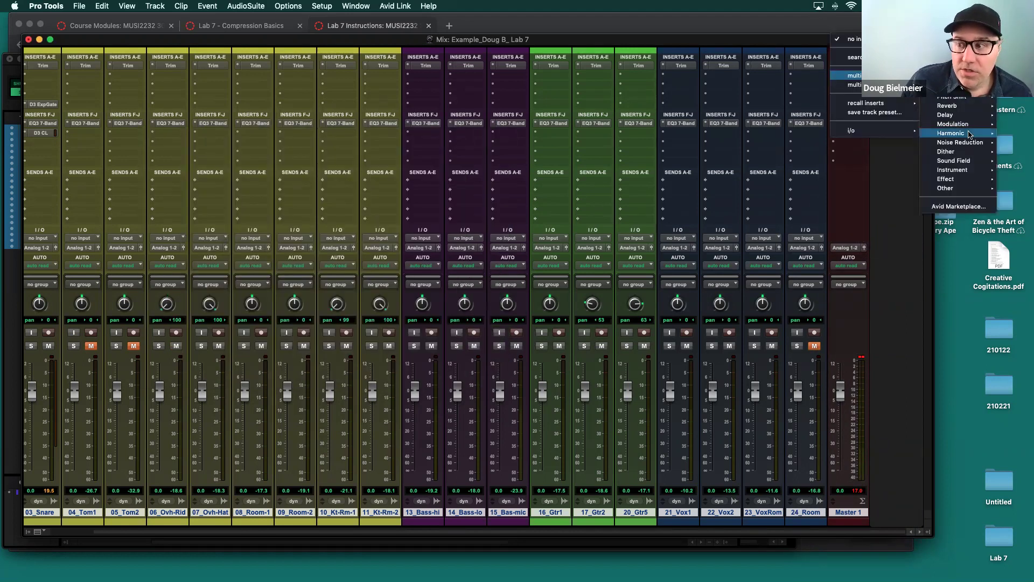
pyautogui.moveTo(954, 87)
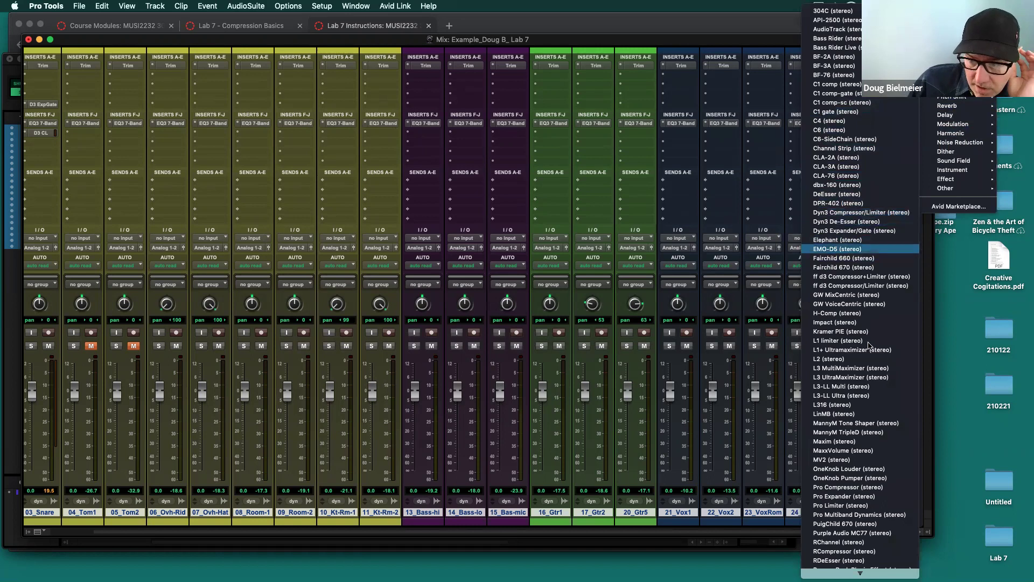
pyautogui.click(868, 442)
# Set Maxim's ceiling to -0.3 dB.
pyautogui.click(279, 188)
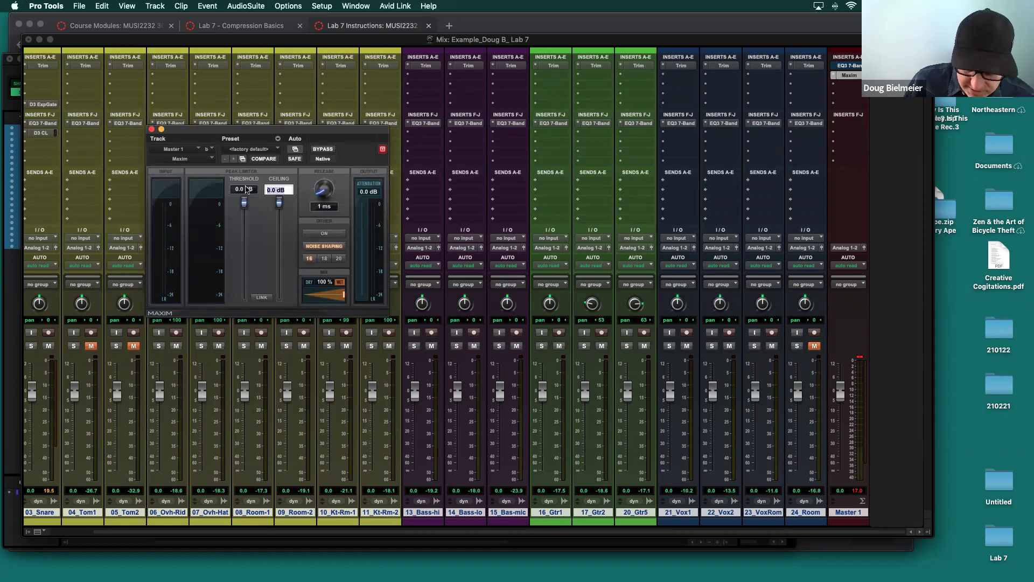
pyautogui.write('-')
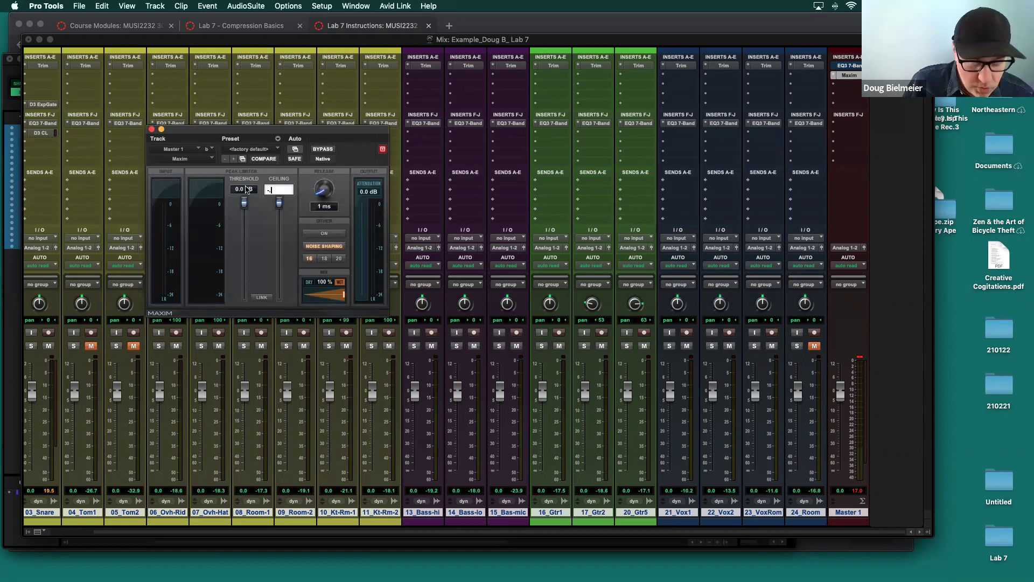
pyautogui.write('0.3')
pyautogui.press('Return')
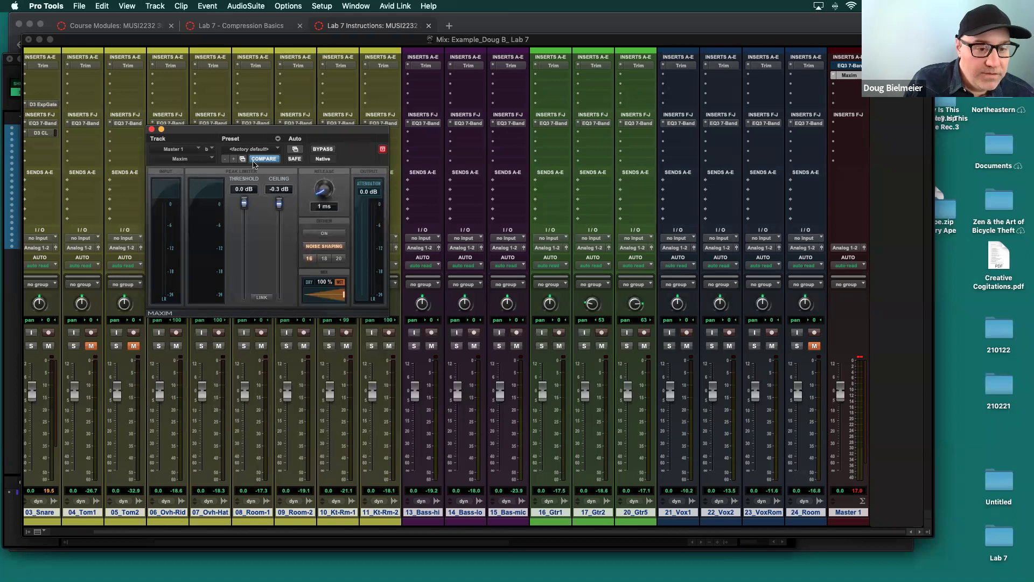
# Move the Maxim window aside, start playback and try nudging the threshold.
pyautogui.moveTo(260, 130); pyautogui.dragTo(423, 147)
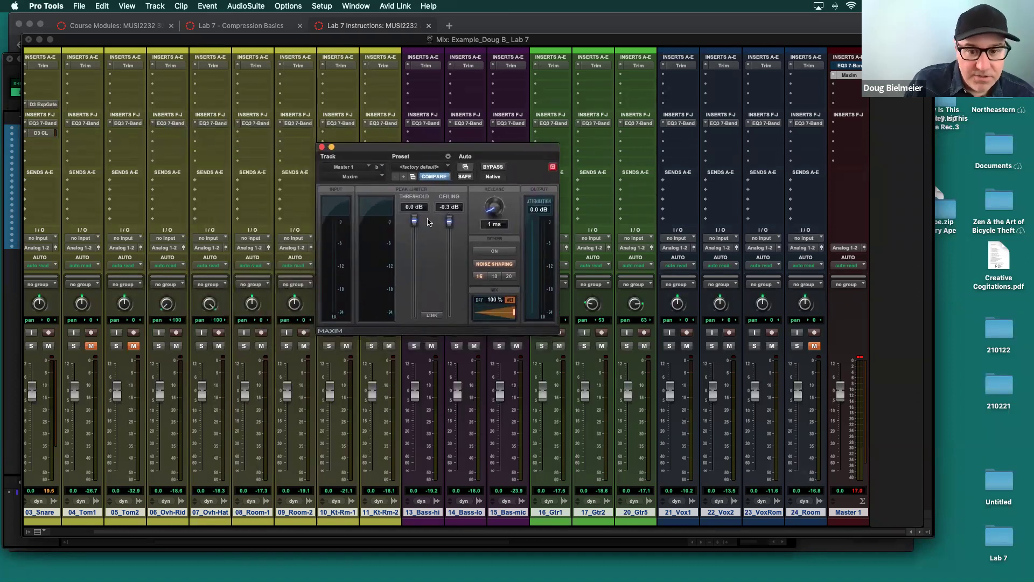
pyautogui.press('space')
pyautogui.moveTo(418, 228)
pyautogui.mouseDown()
pyautogui.moveTo(413, 254)
pyautogui.moveTo(414, 220)
pyautogui.mouseUp()
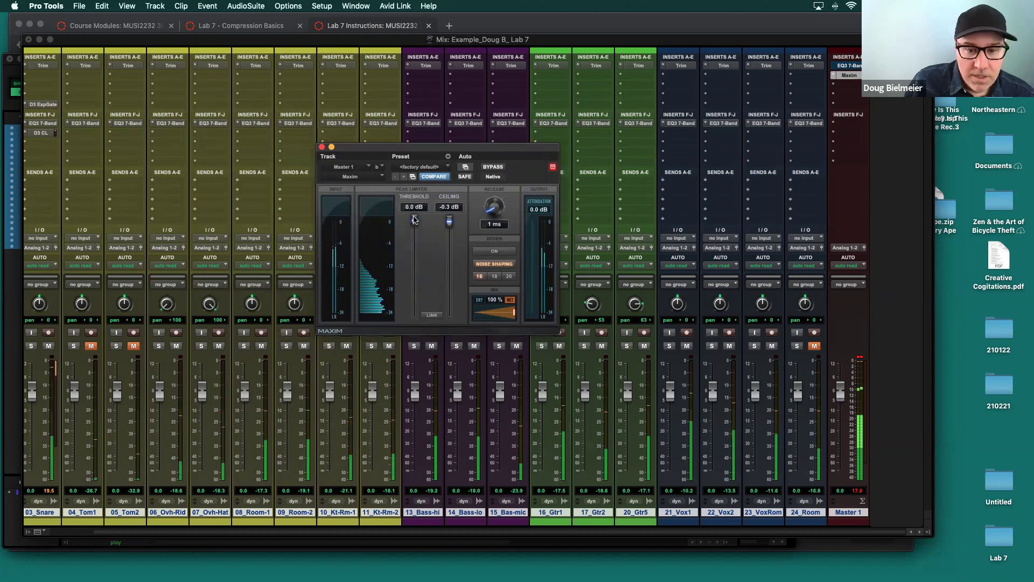
# Reset Master 1's red clip indicator and bring the Maxim window back into focus.
pyautogui.click(861, 358)
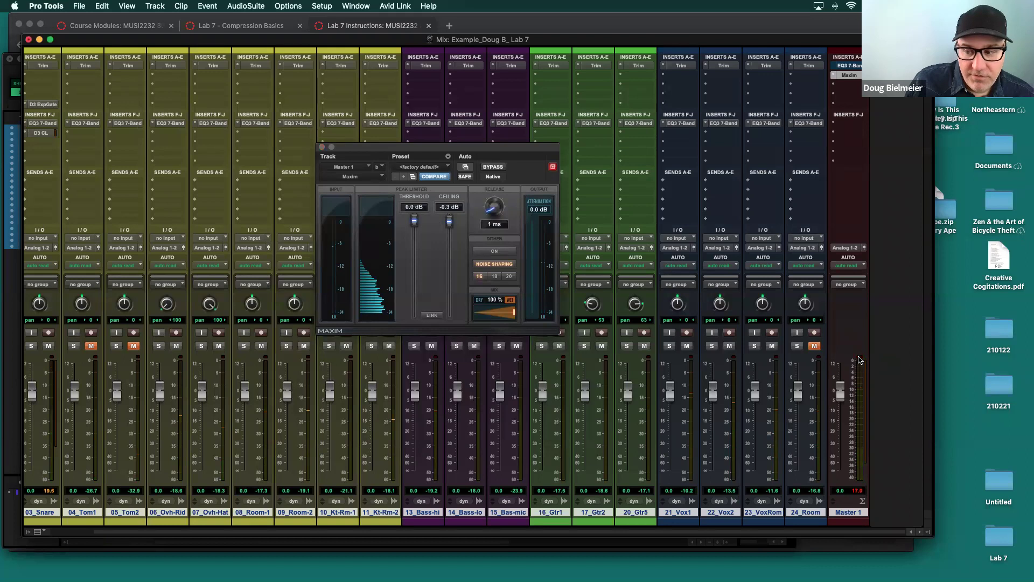
pyautogui.click(414, 223)
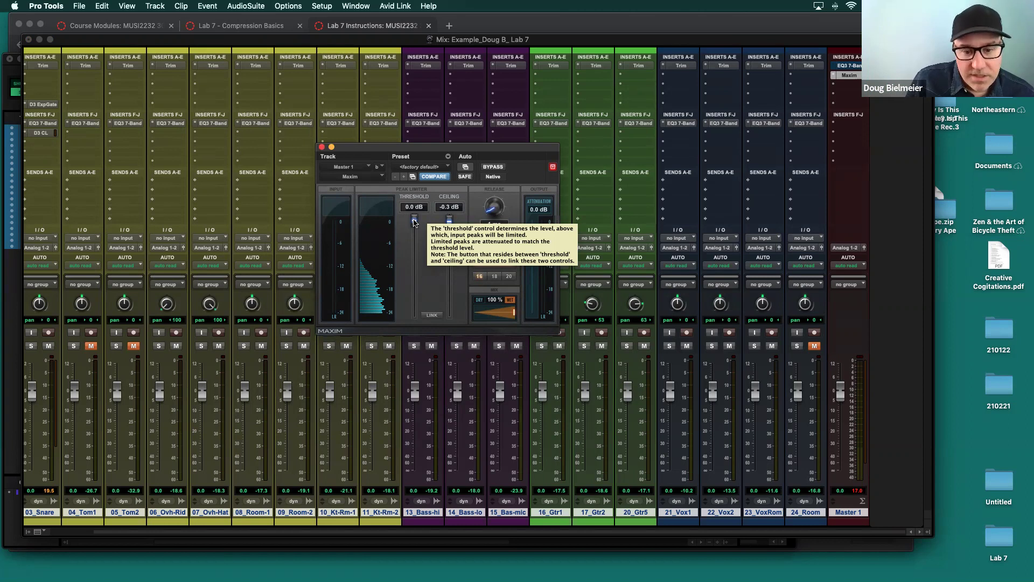
# Play the mix while pulling Maxim's threshold down to around -7 dB, then turn off noise shaping.
pyautogui.press('space')
pyautogui.click(414, 221)
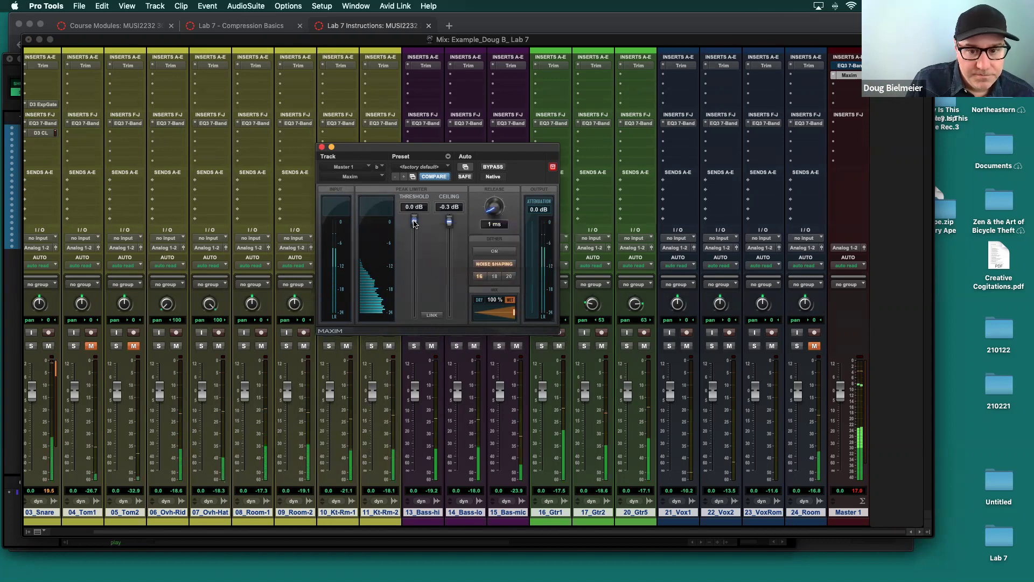
pyautogui.moveTo(414, 224); pyautogui.dragTo(414, 247)
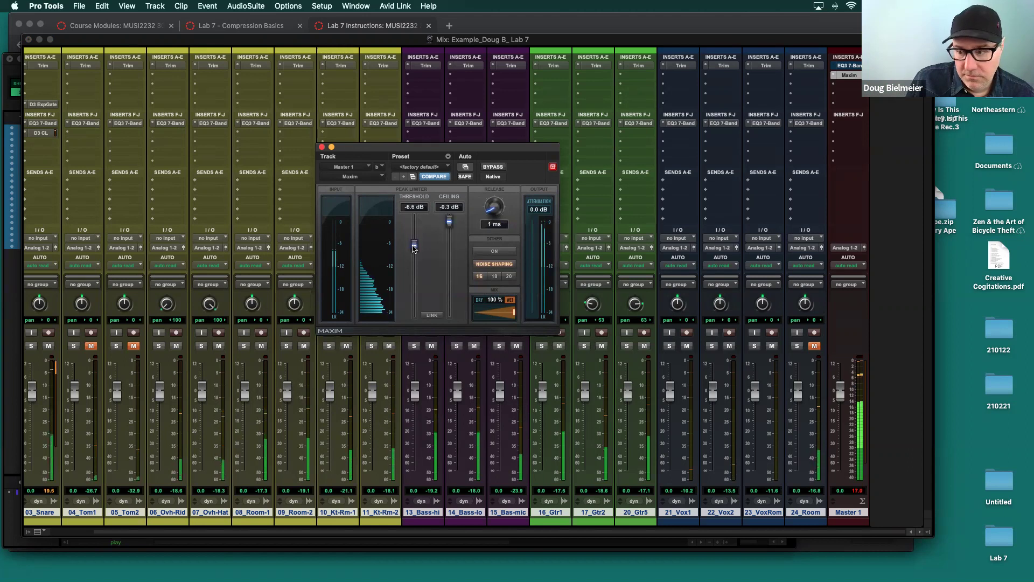
pyautogui.moveTo(413, 248); pyautogui.dragTo(415, 220)
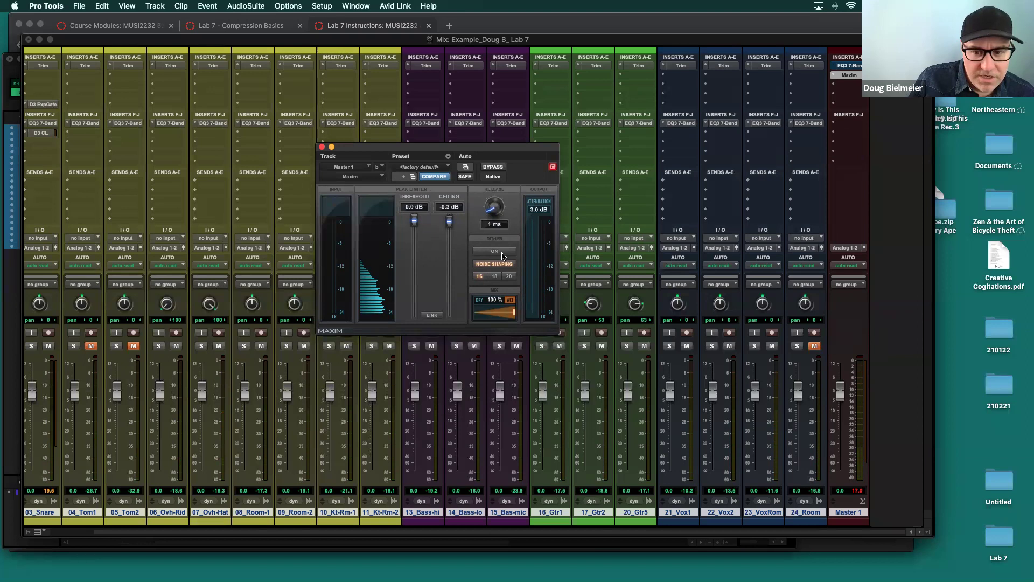
pyautogui.click(503, 264)
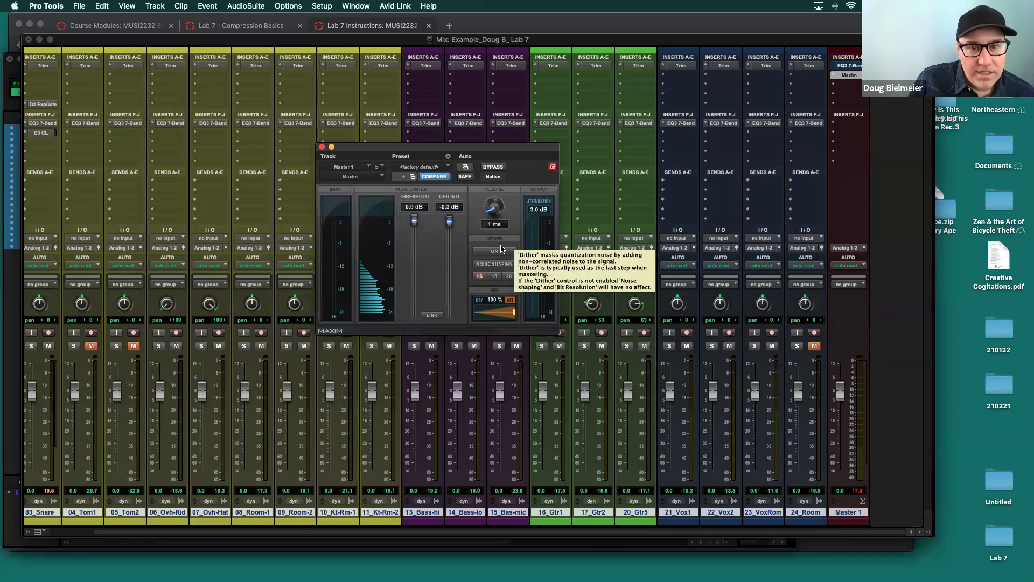
pyautogui.press('super+Tab')
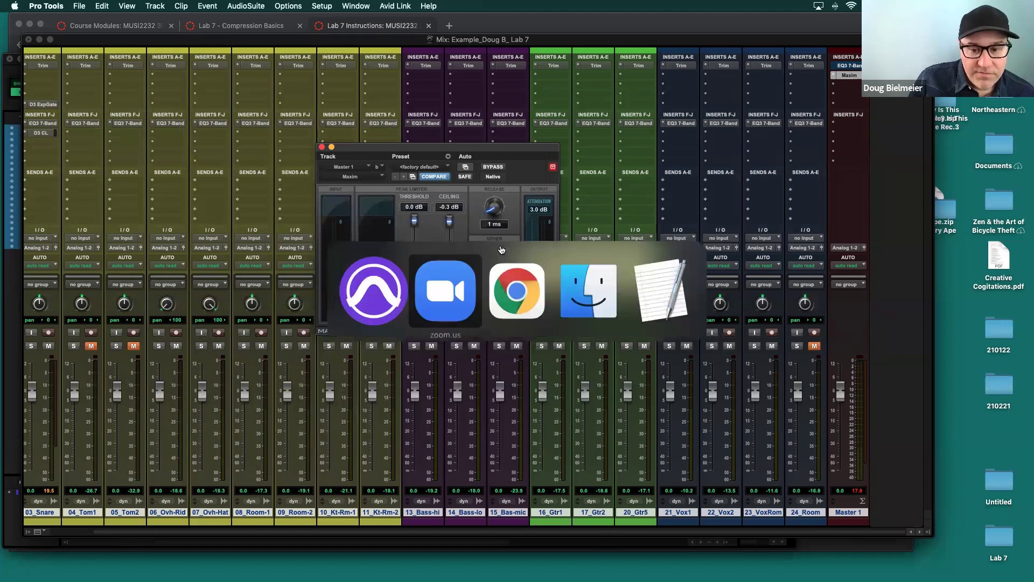
# Switch to Chrome and scroll Lab 7 Instructions to the Write-Up and Save Copy In requirements (WAV, 44.1kHz).
pyautogui.press('super+Tab')
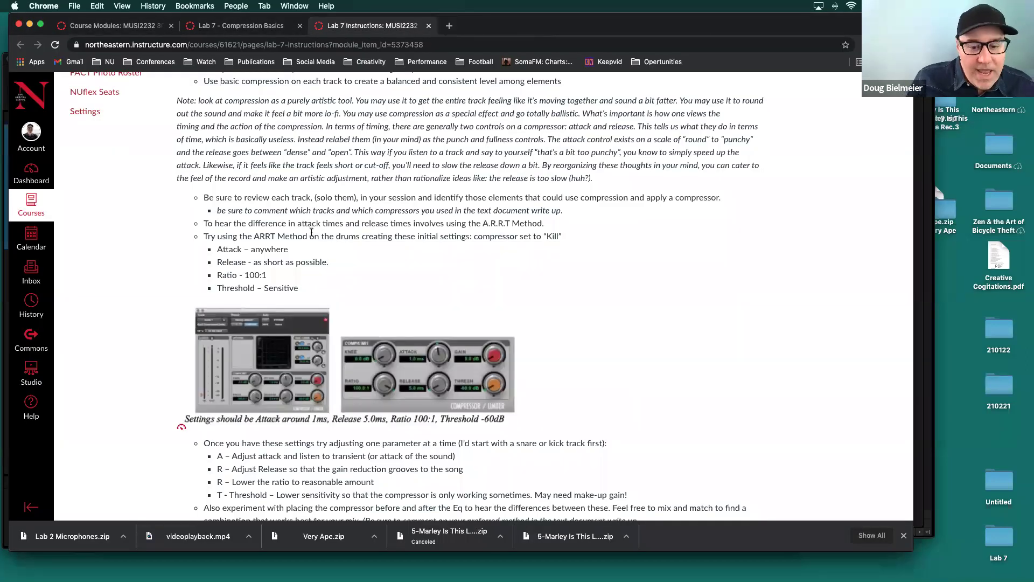
pyautogui.scroll(-5, 310, 235)
pyautogui.scroll(-10, 310, 234)
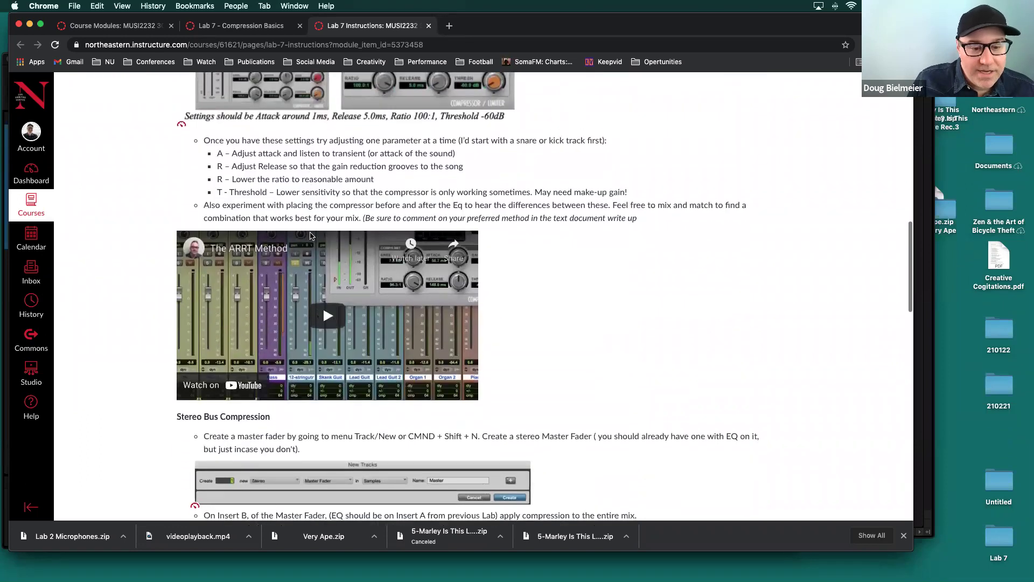
pyautogui.scroll(4, 310, 235)
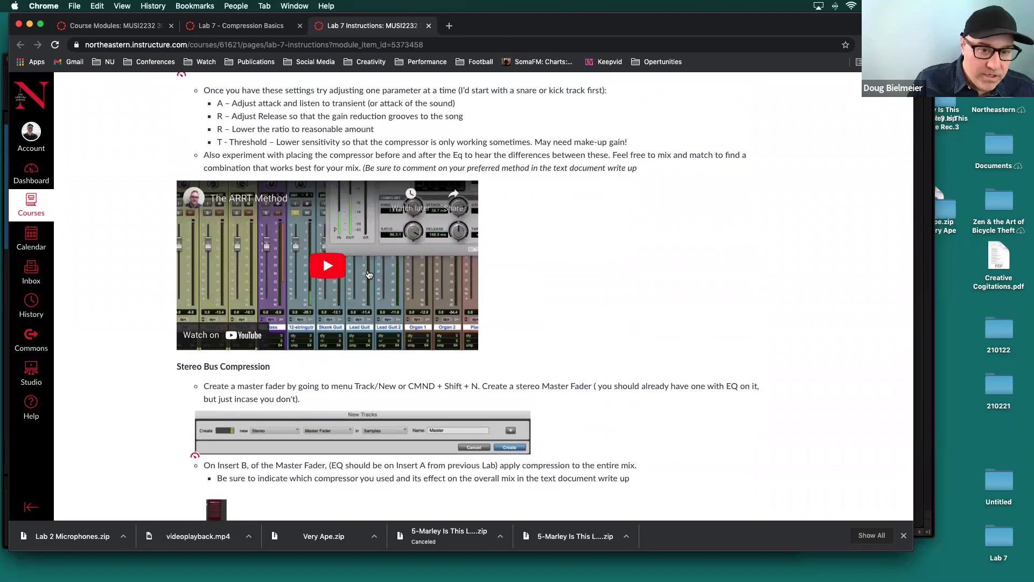
pyautogui.scroll(2, 322, 255)
pyautogui.scroll(-3, 348, 267)
pyautogui.scroll(-3, 347, 267)
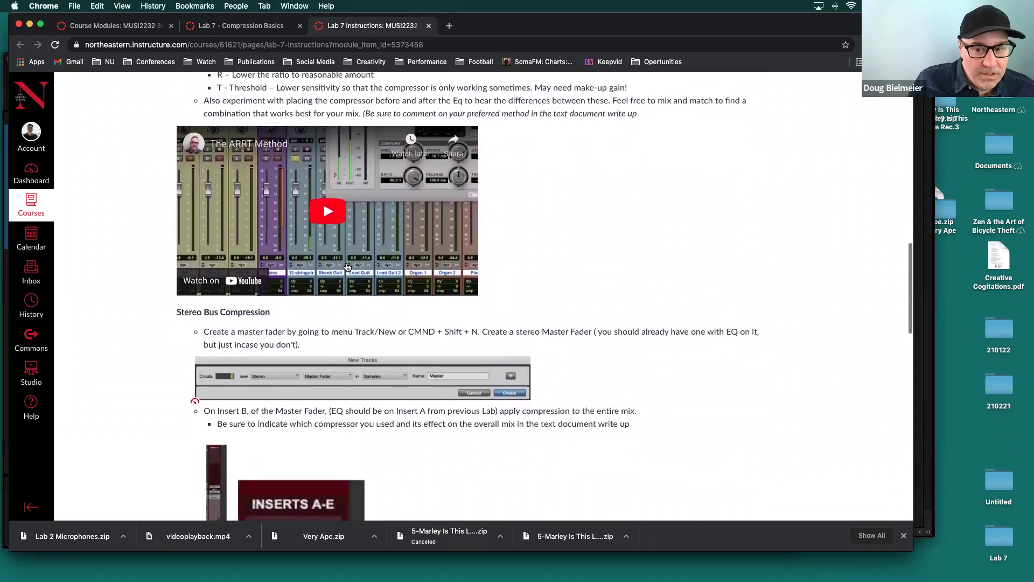
pyautogui.scroll(-10, 347, 267)
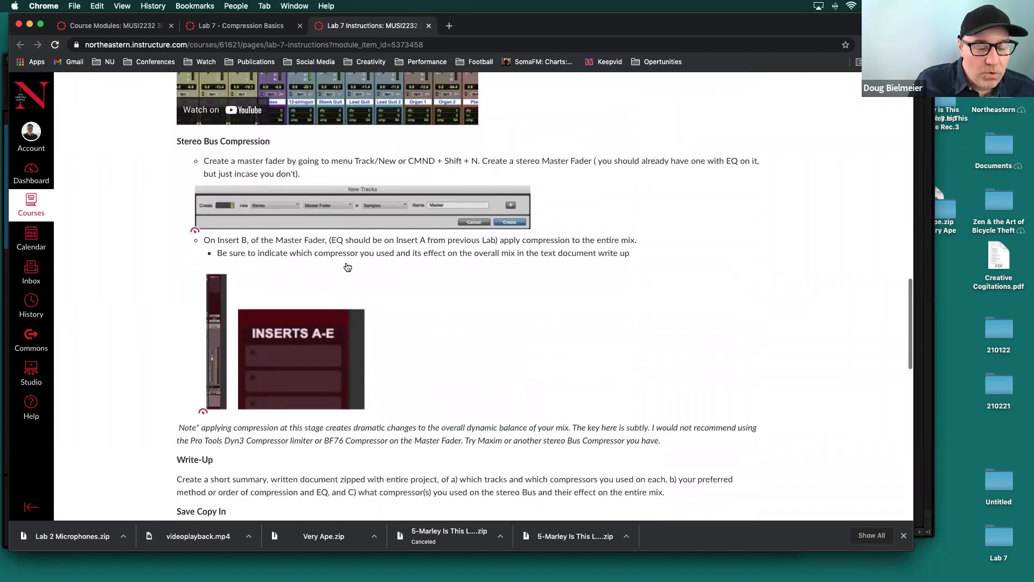
pyautogui.scroll(-9, 347, 267)
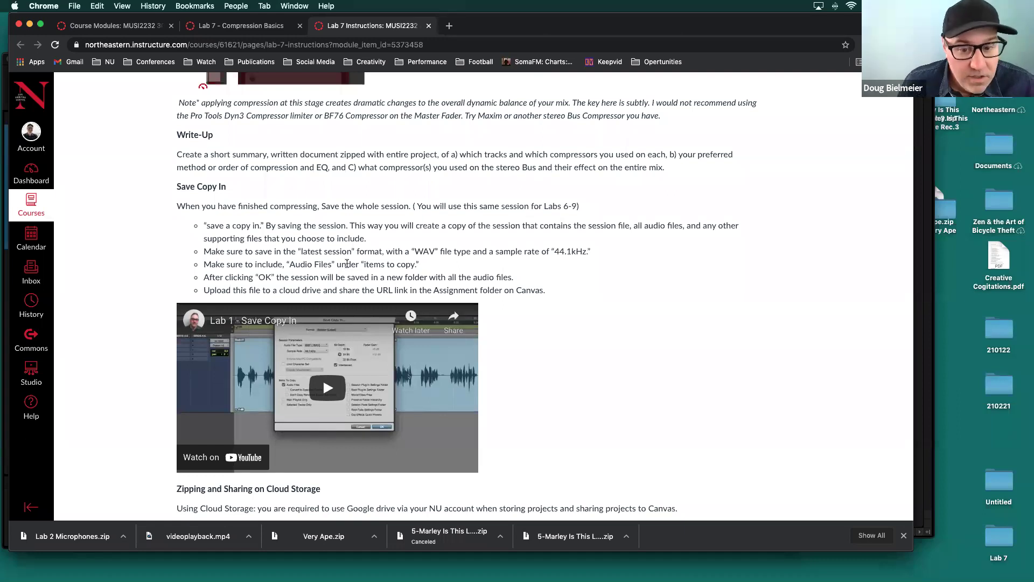
# Scroll down to the Zipping and Sharing on Cloud Storage steps requiring a Google Drive shareable link.
pyautogui.scroll(-2, 322, 230)
pyautogui.scroll(-1, 319, 230)
pyautogui.scroll(-1, 320, 233)
pyautogui.scroll(-10, 318, 233)
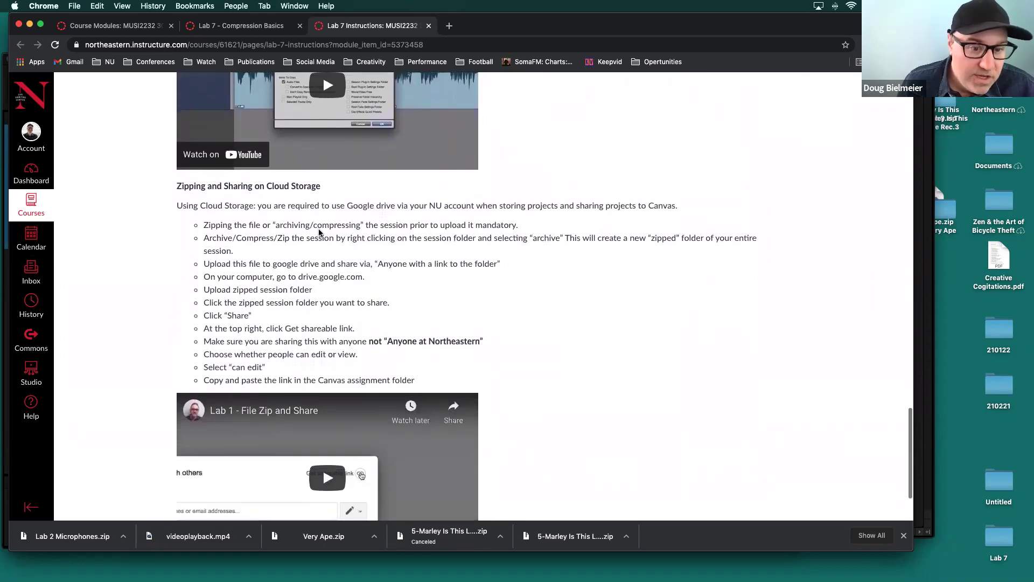